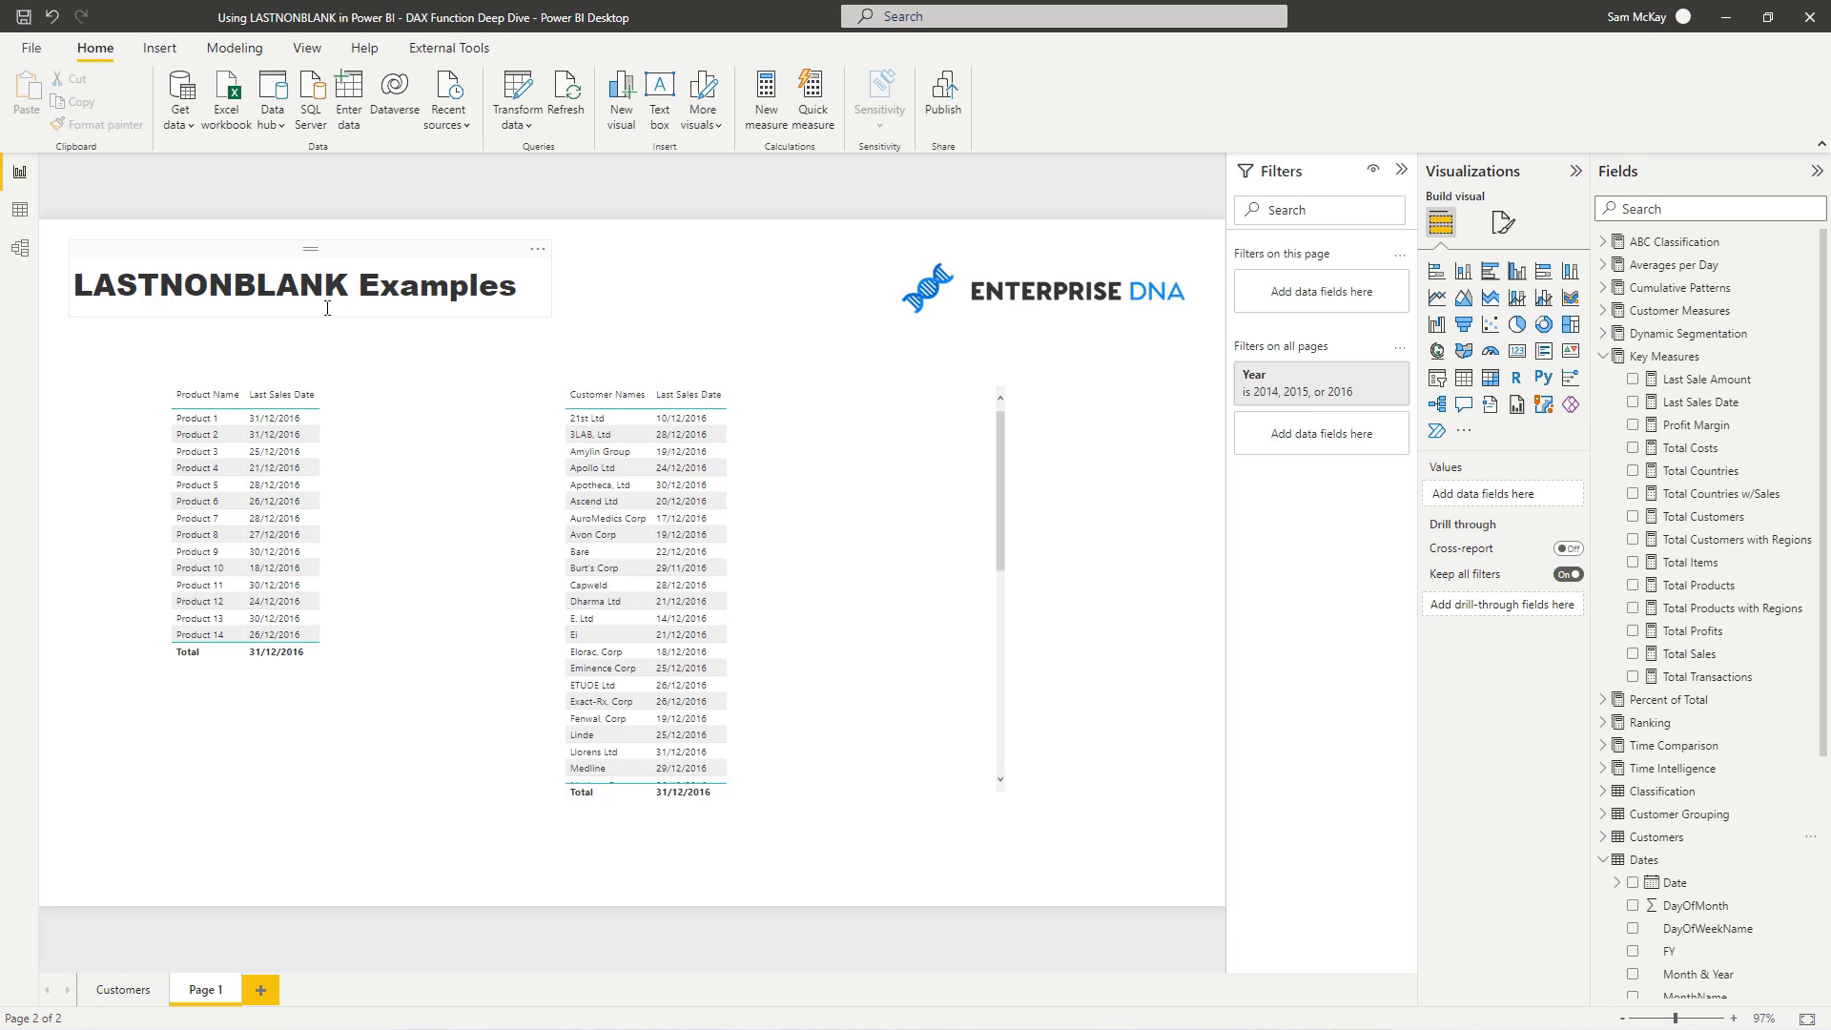
Switch to the Customers page and filter the Performance Group slicer to Average Sales.
{"action": "left_click", "coordinate": [131, 990]}
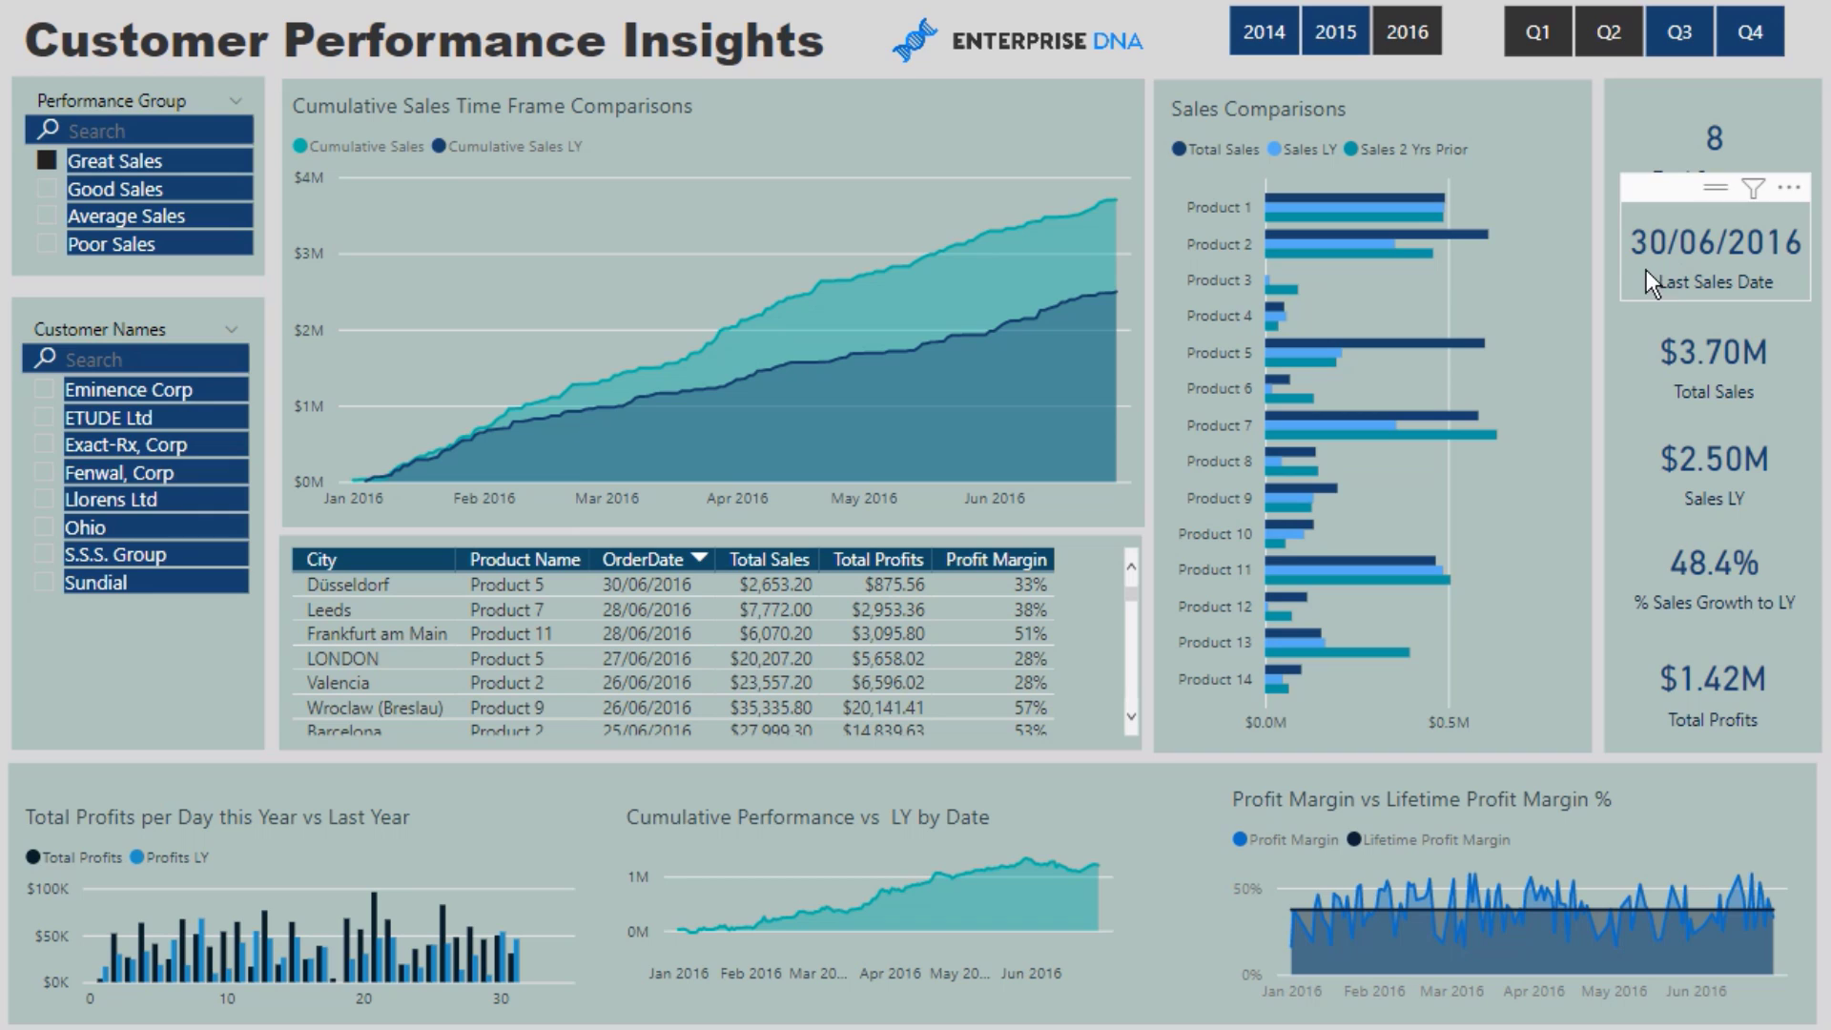
{"action": "left_click", "coordinate": [45, 189]}
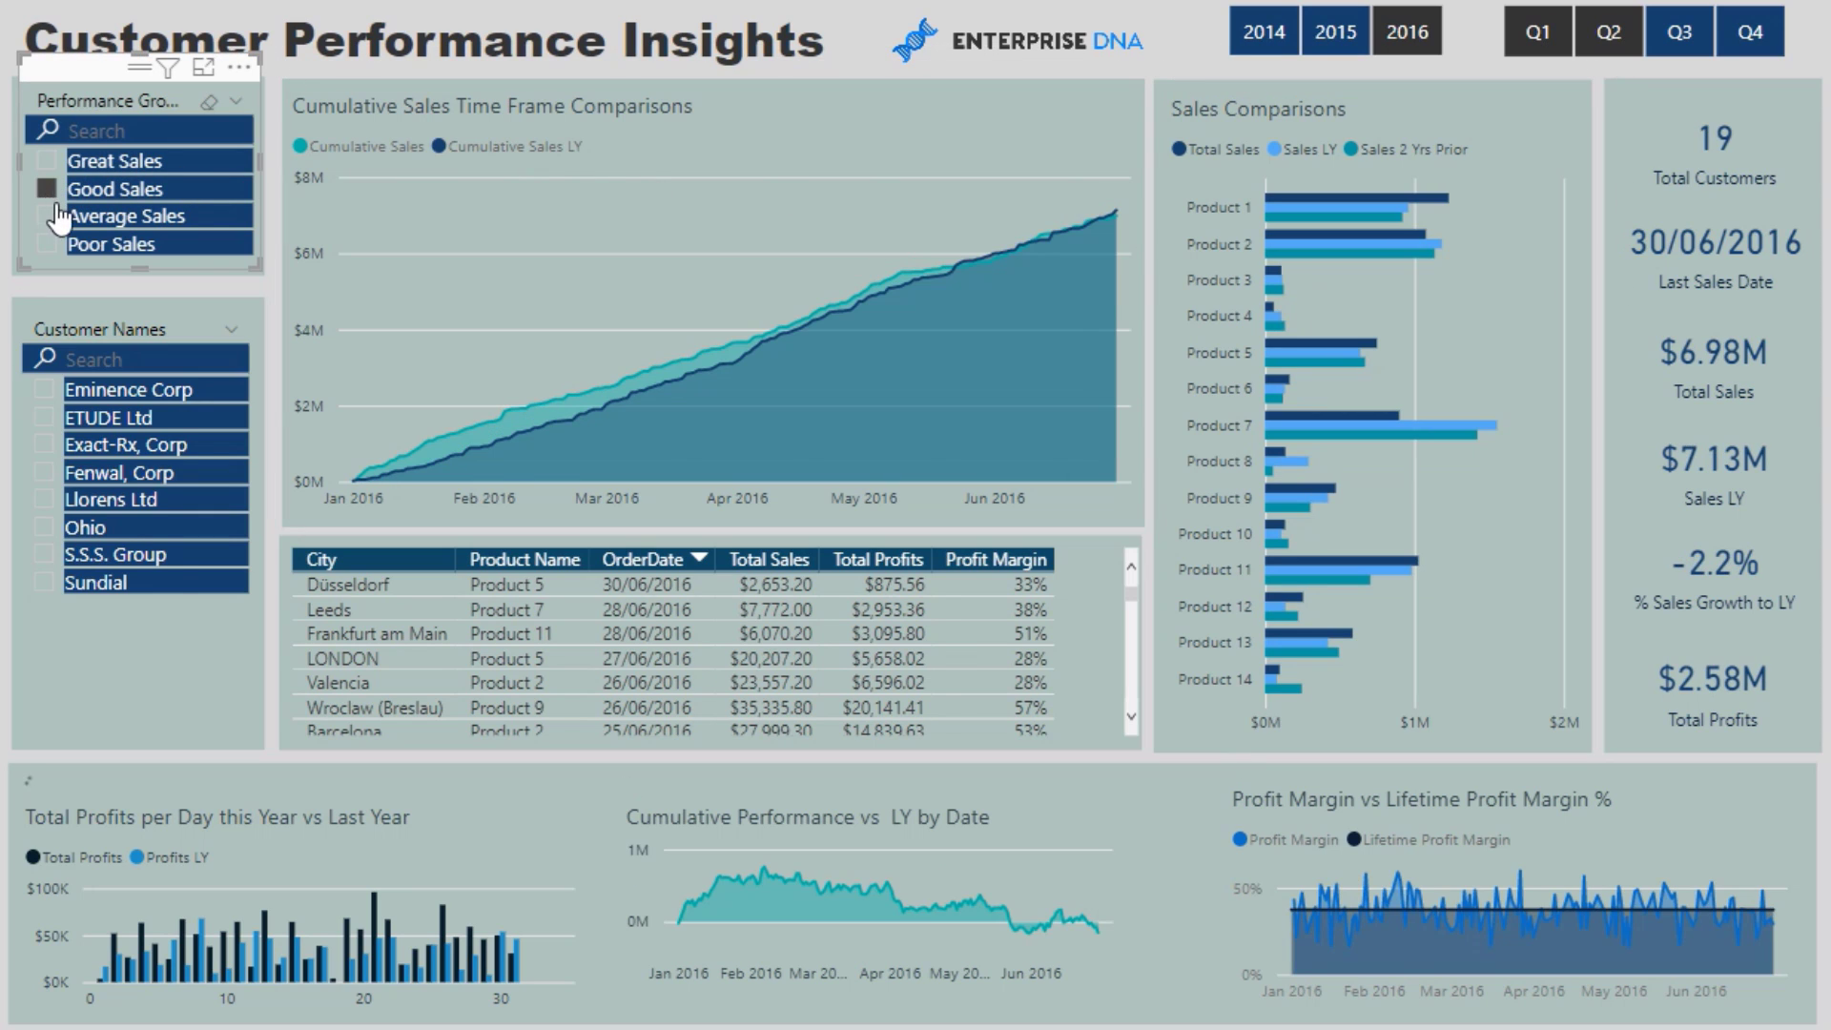
{"action": "left_click", "coordinate": [46, 215]}
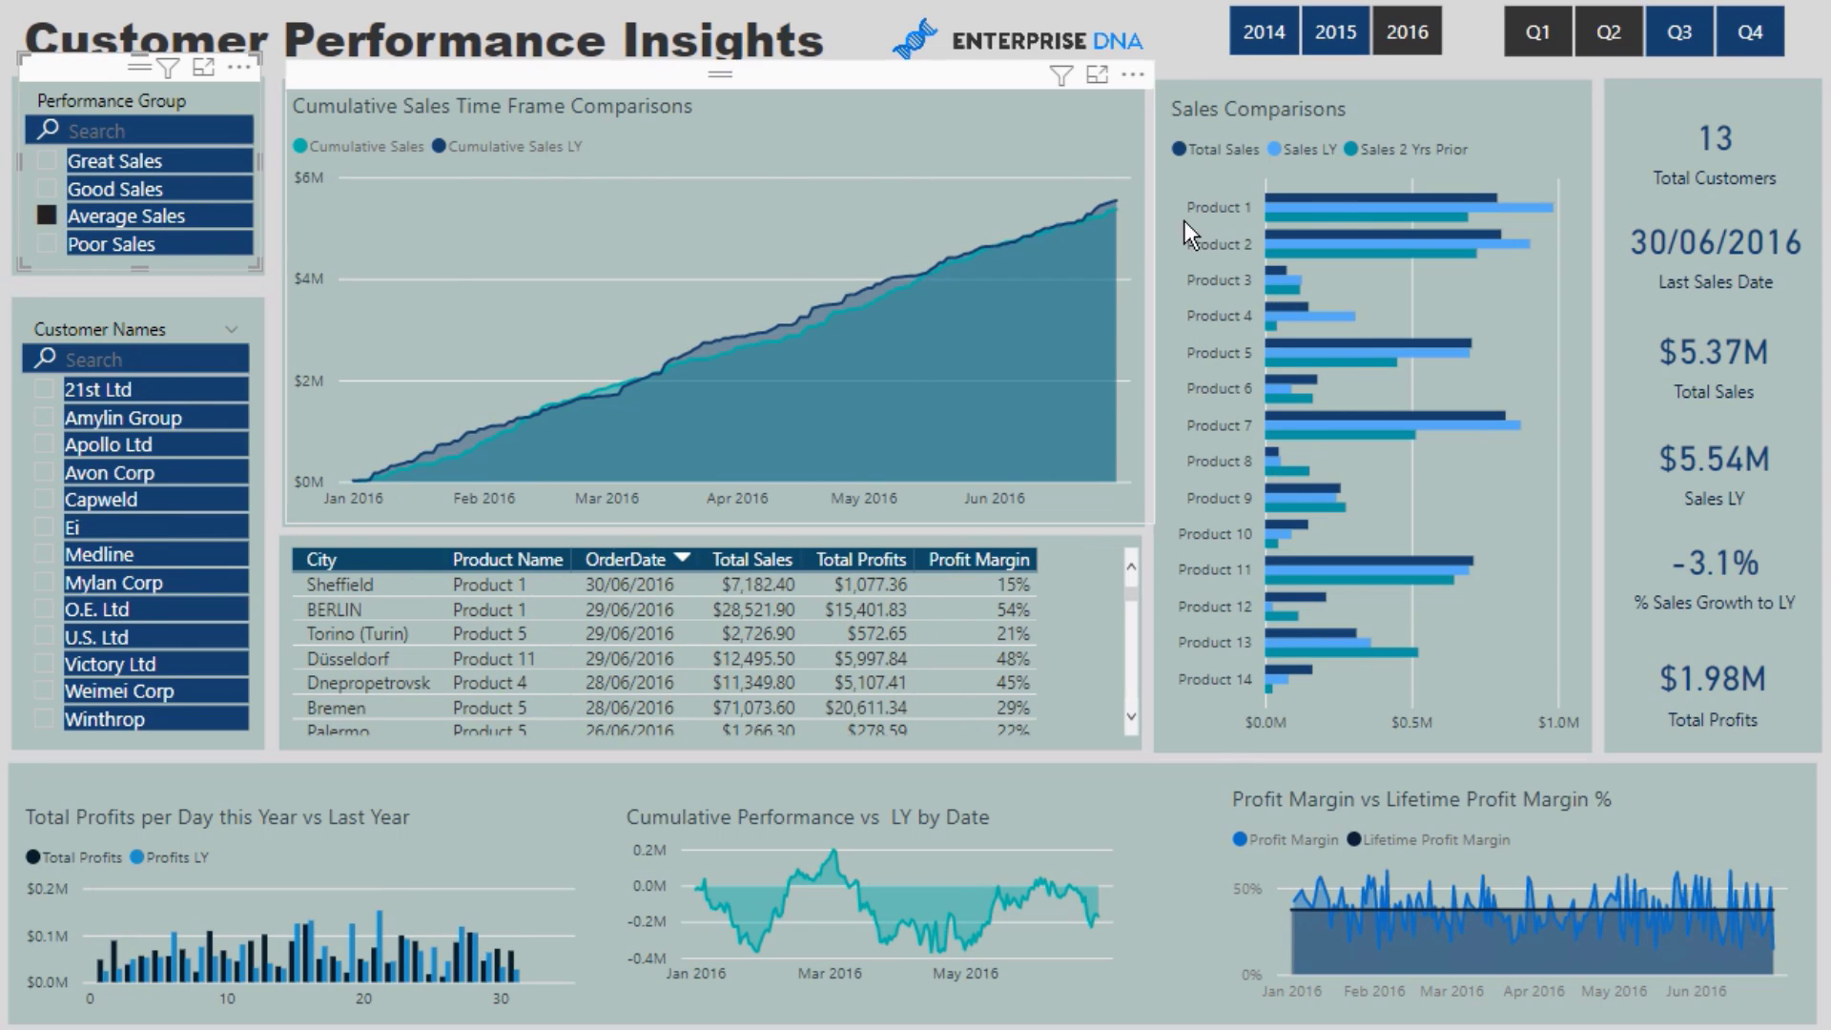
Cross-filter Sales Comparisons through Products 1, 7, 5 and 9, ending on Product 10.
{"action": "left_click", "coordinate": [1340, 200]}
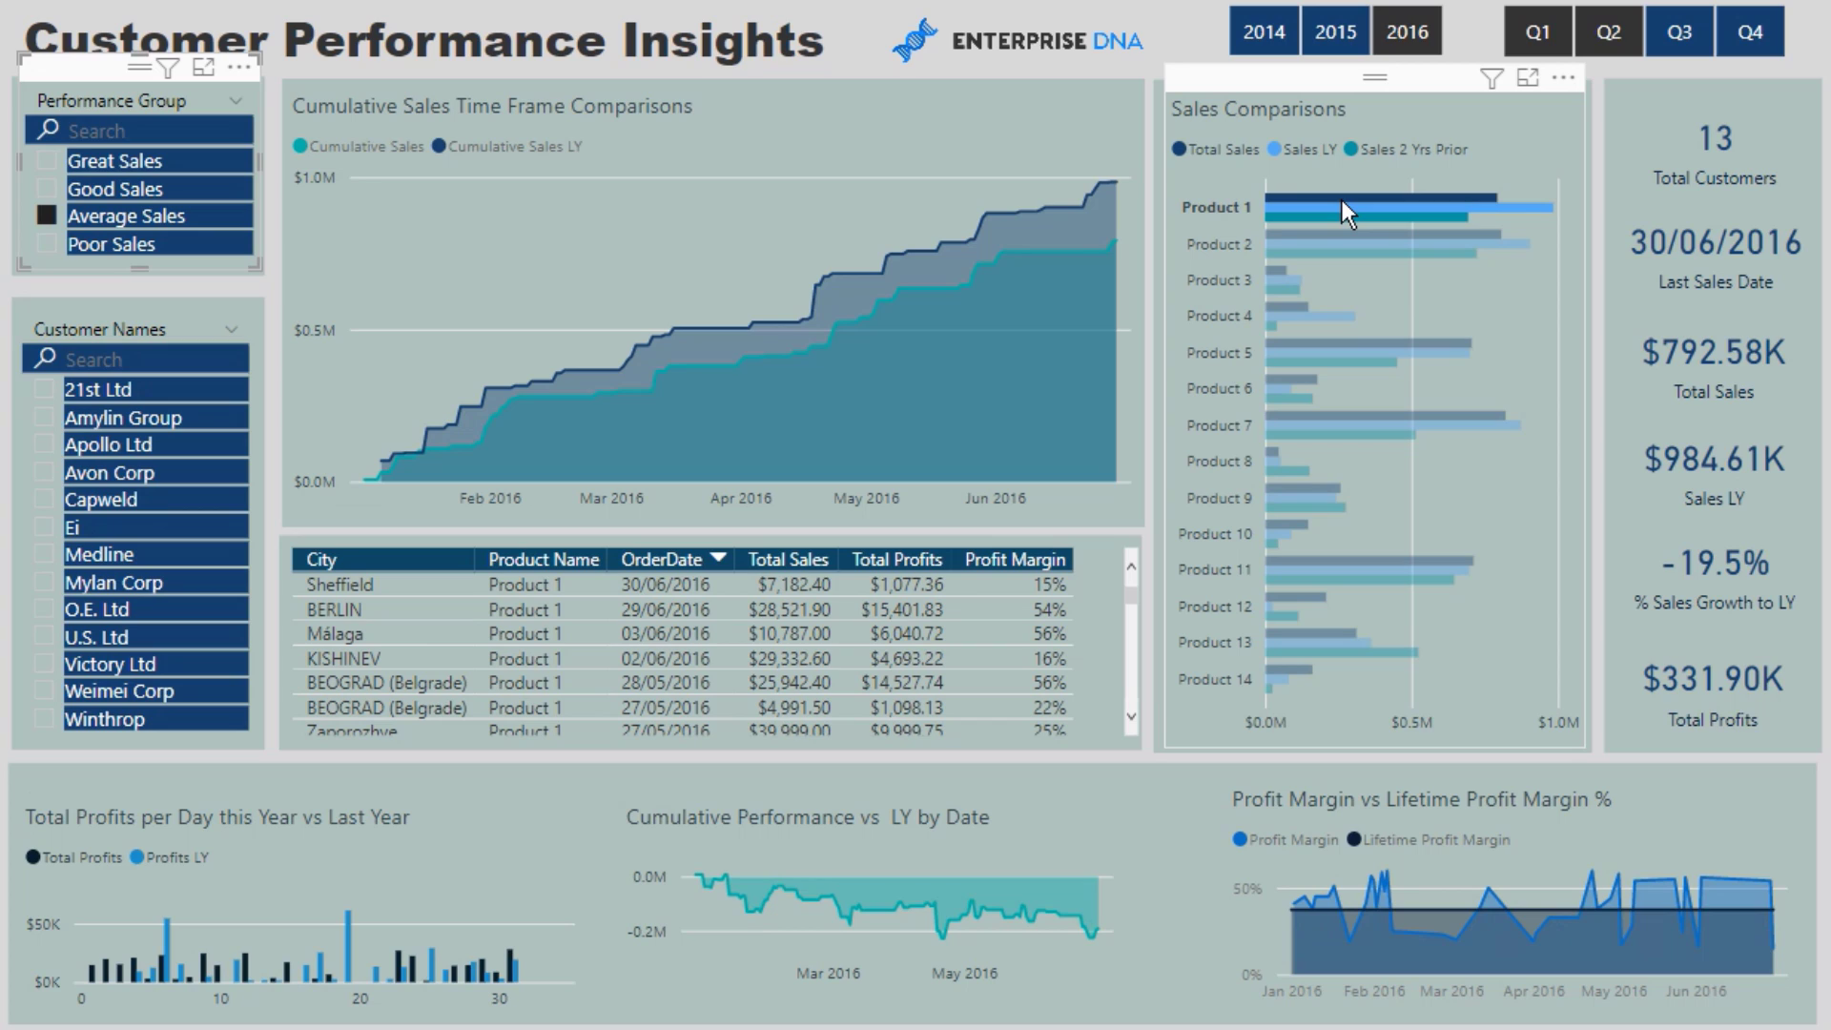
{"action": "left_click", "coordinate": [1324, 427]}
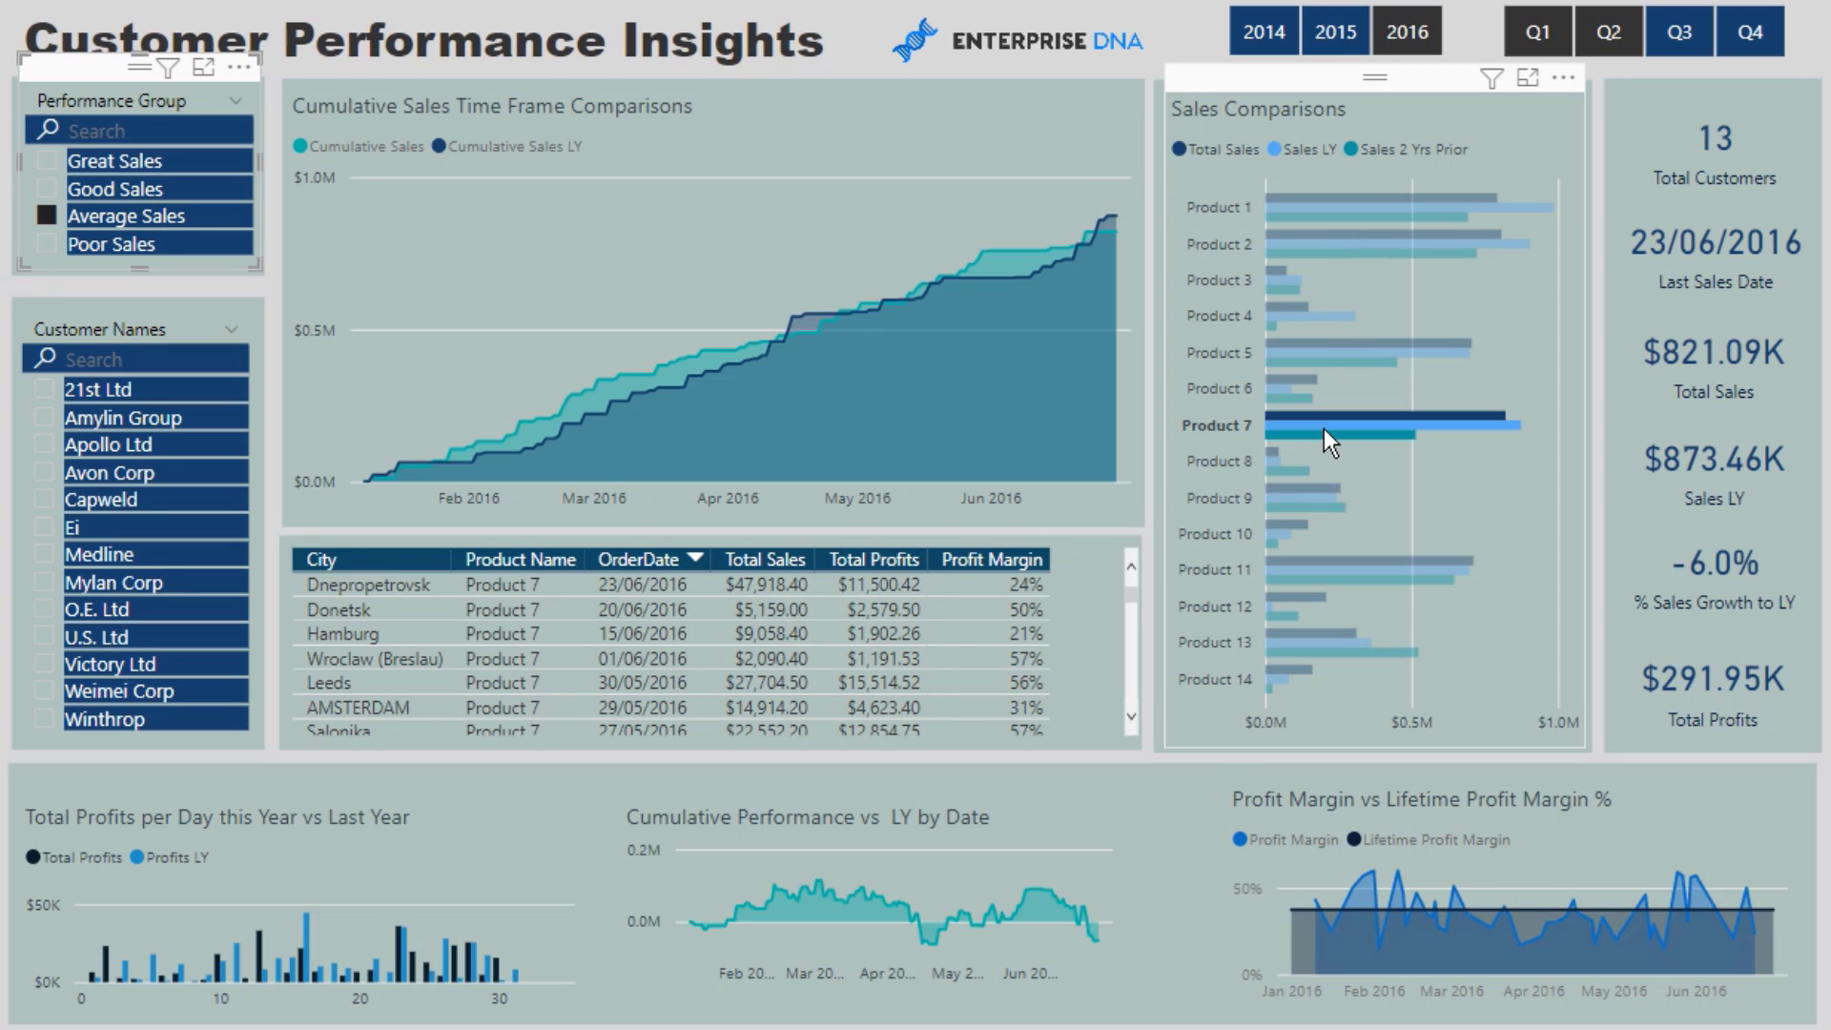
{"action": "left_click", "coordinate": [1335, 343]}
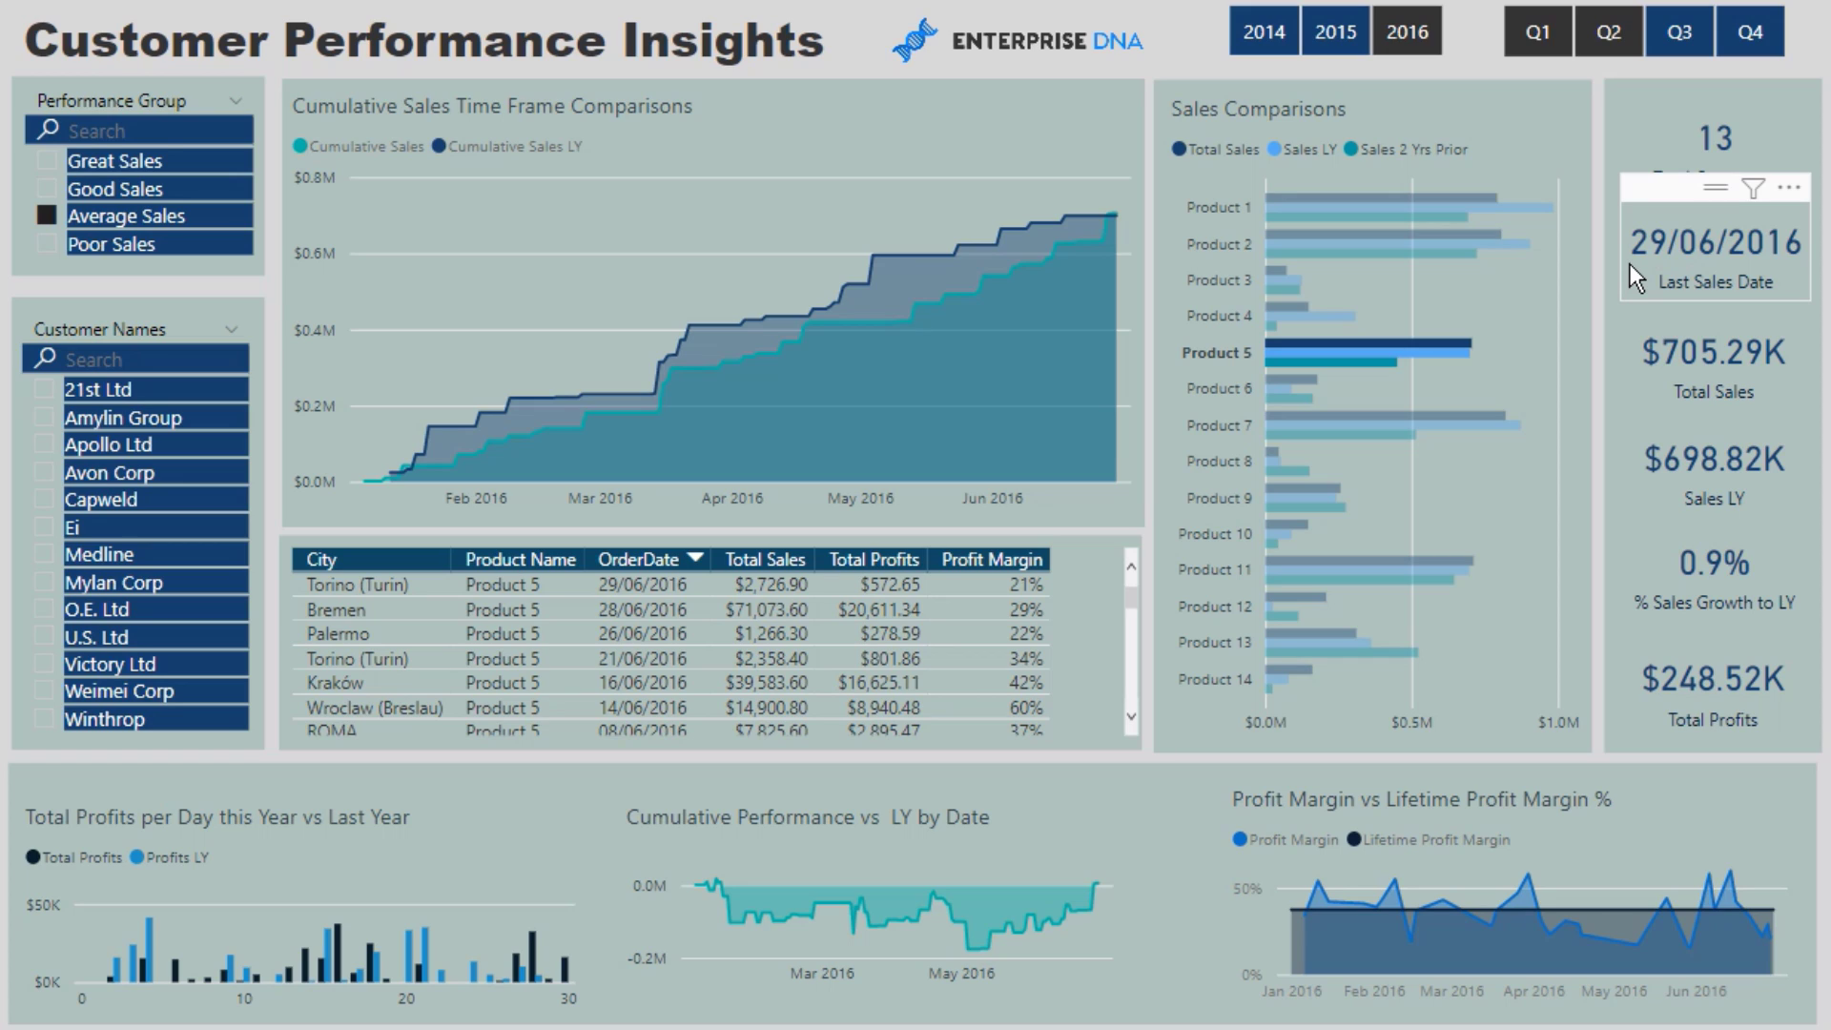
{"action": "left_click", "coordinate": [1331, 414]}
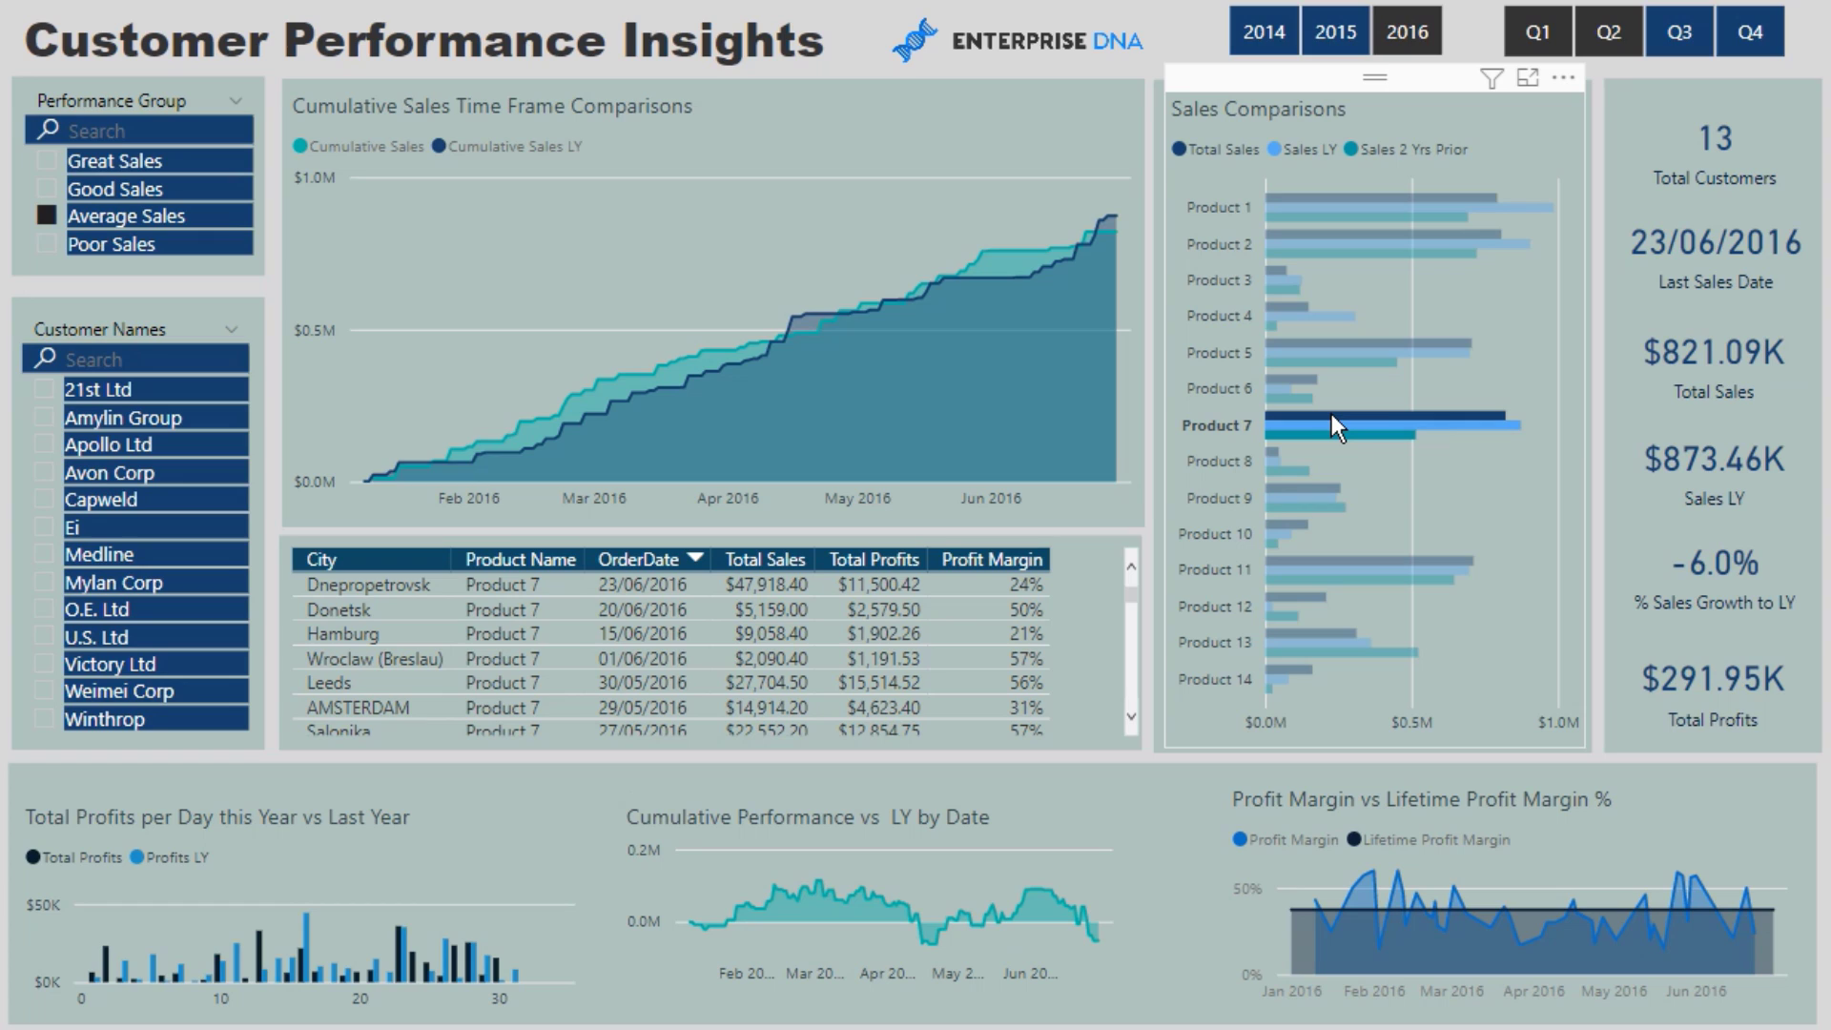
{"action": "left_click", "coordinate": [1302, 503]}
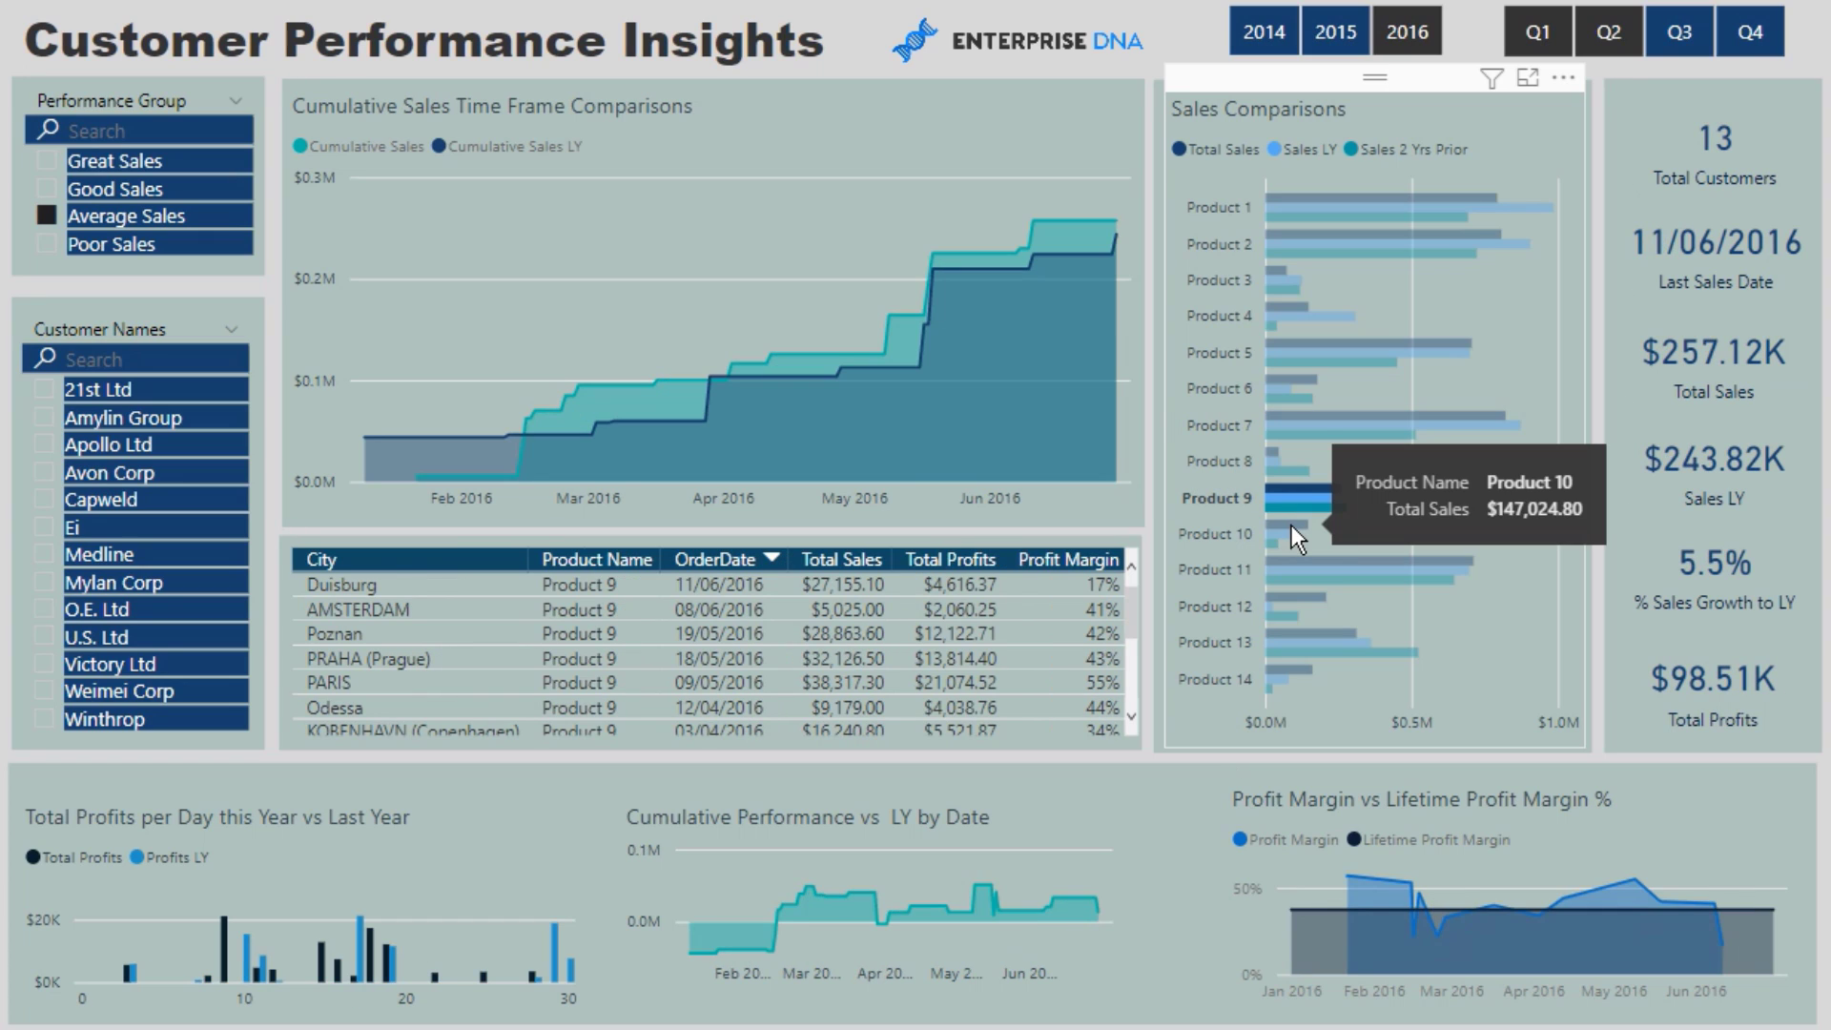
{"action": "left_click", "coordinate": [1291, 525]}
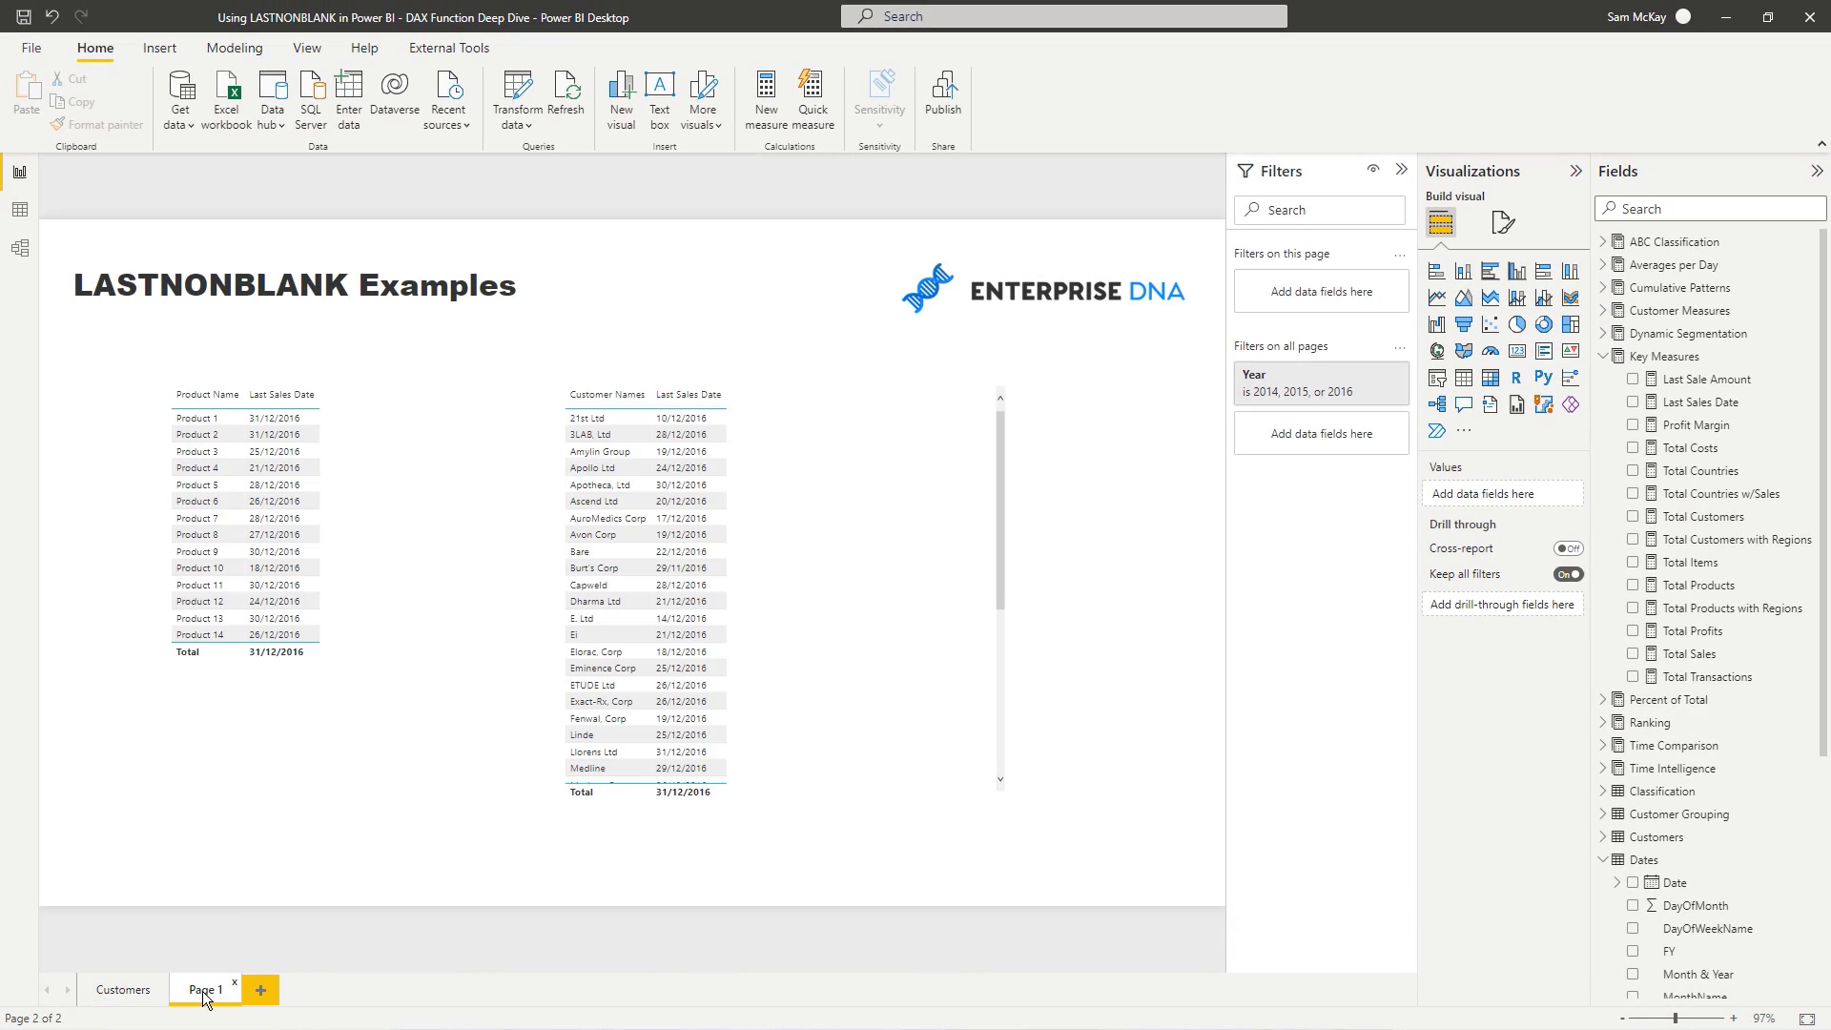
Go back to the LASTNONBLANK Examples page and select its product and customer Last Sales Date tables.
{"action": "left_click", "coordinate": [205, 989]}
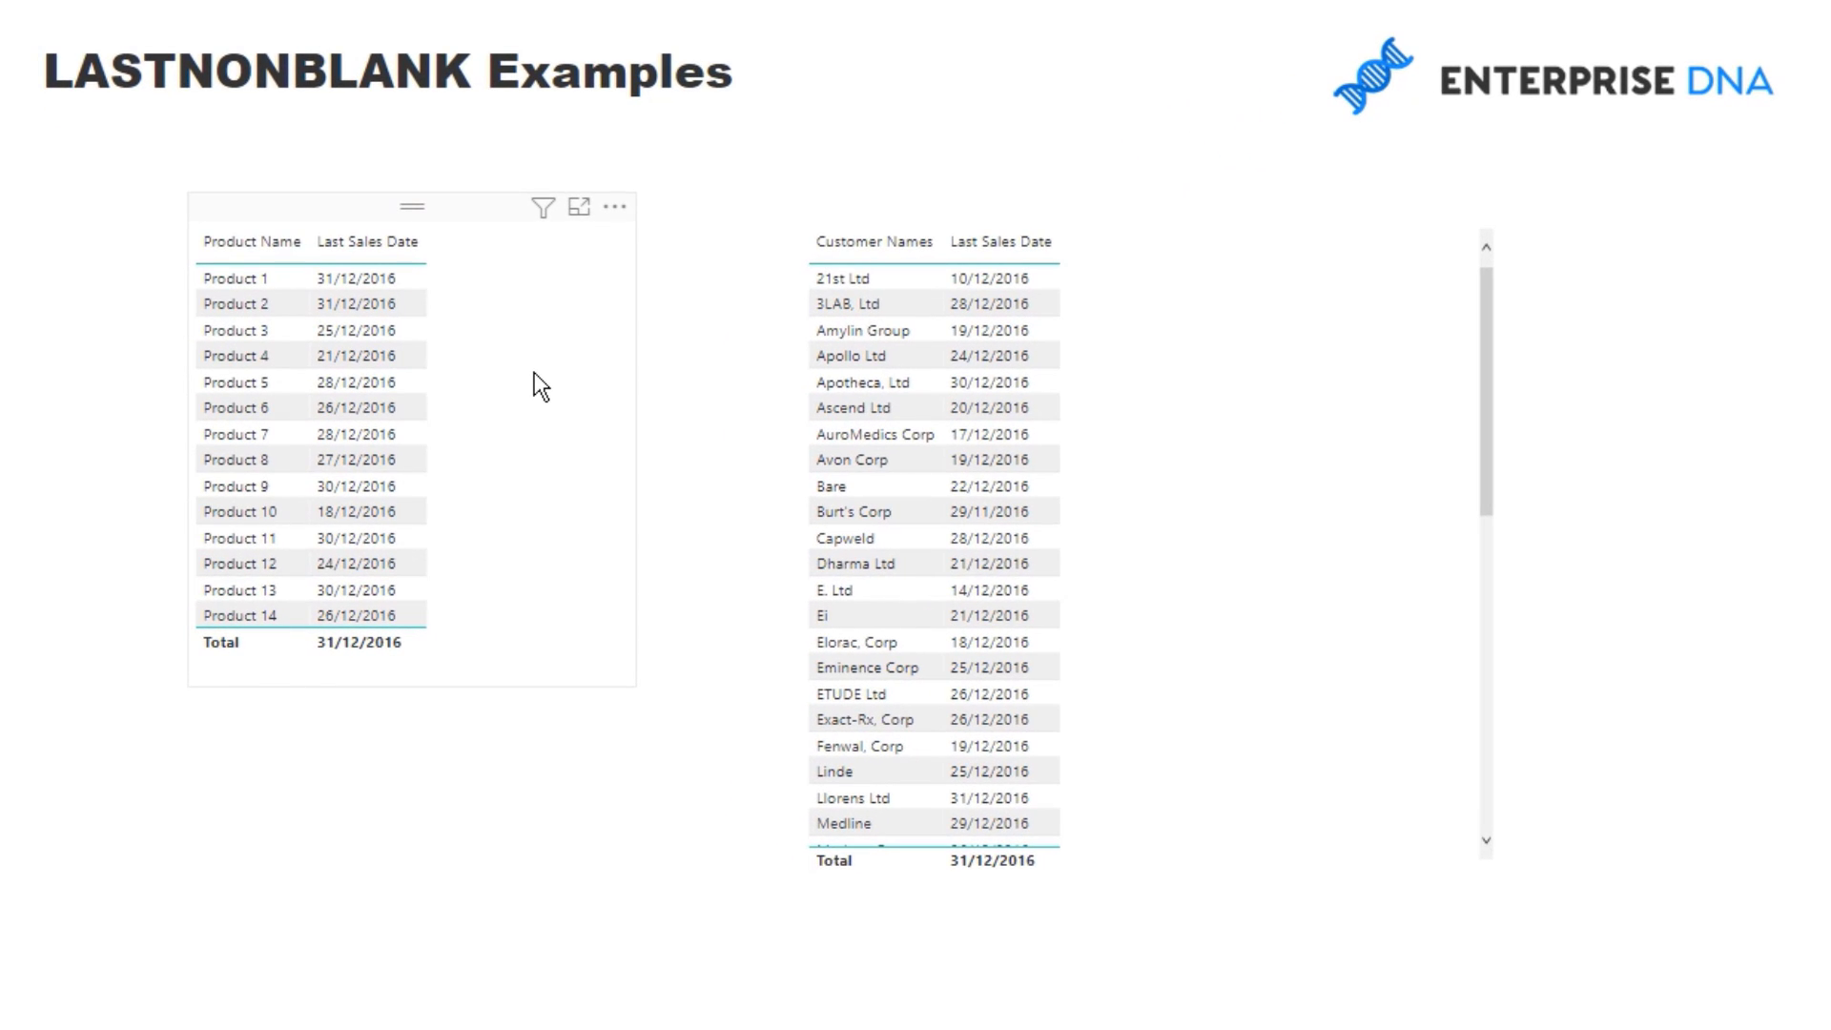
{"action": "left_click", "coordinate": [535, 374]}
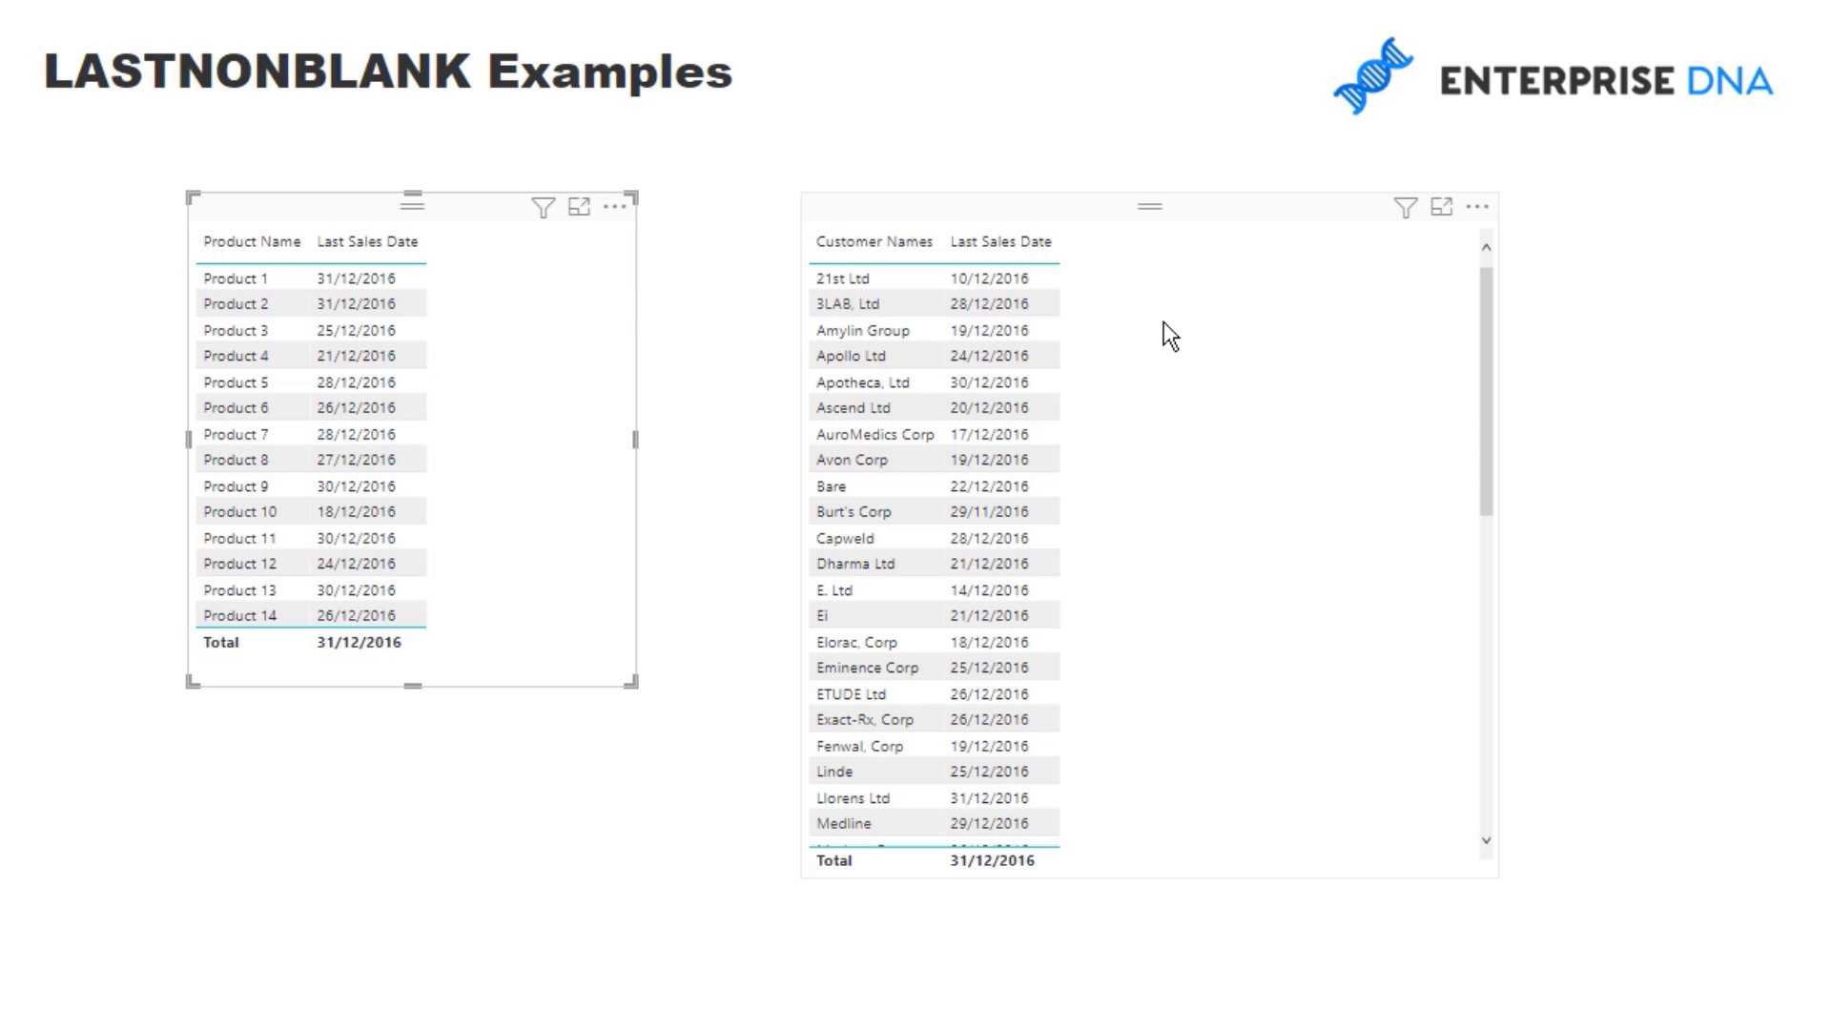
{"action": "left_click_drag", "start_coordinate": [1171, 336], "coordinate": [1164, 312]}
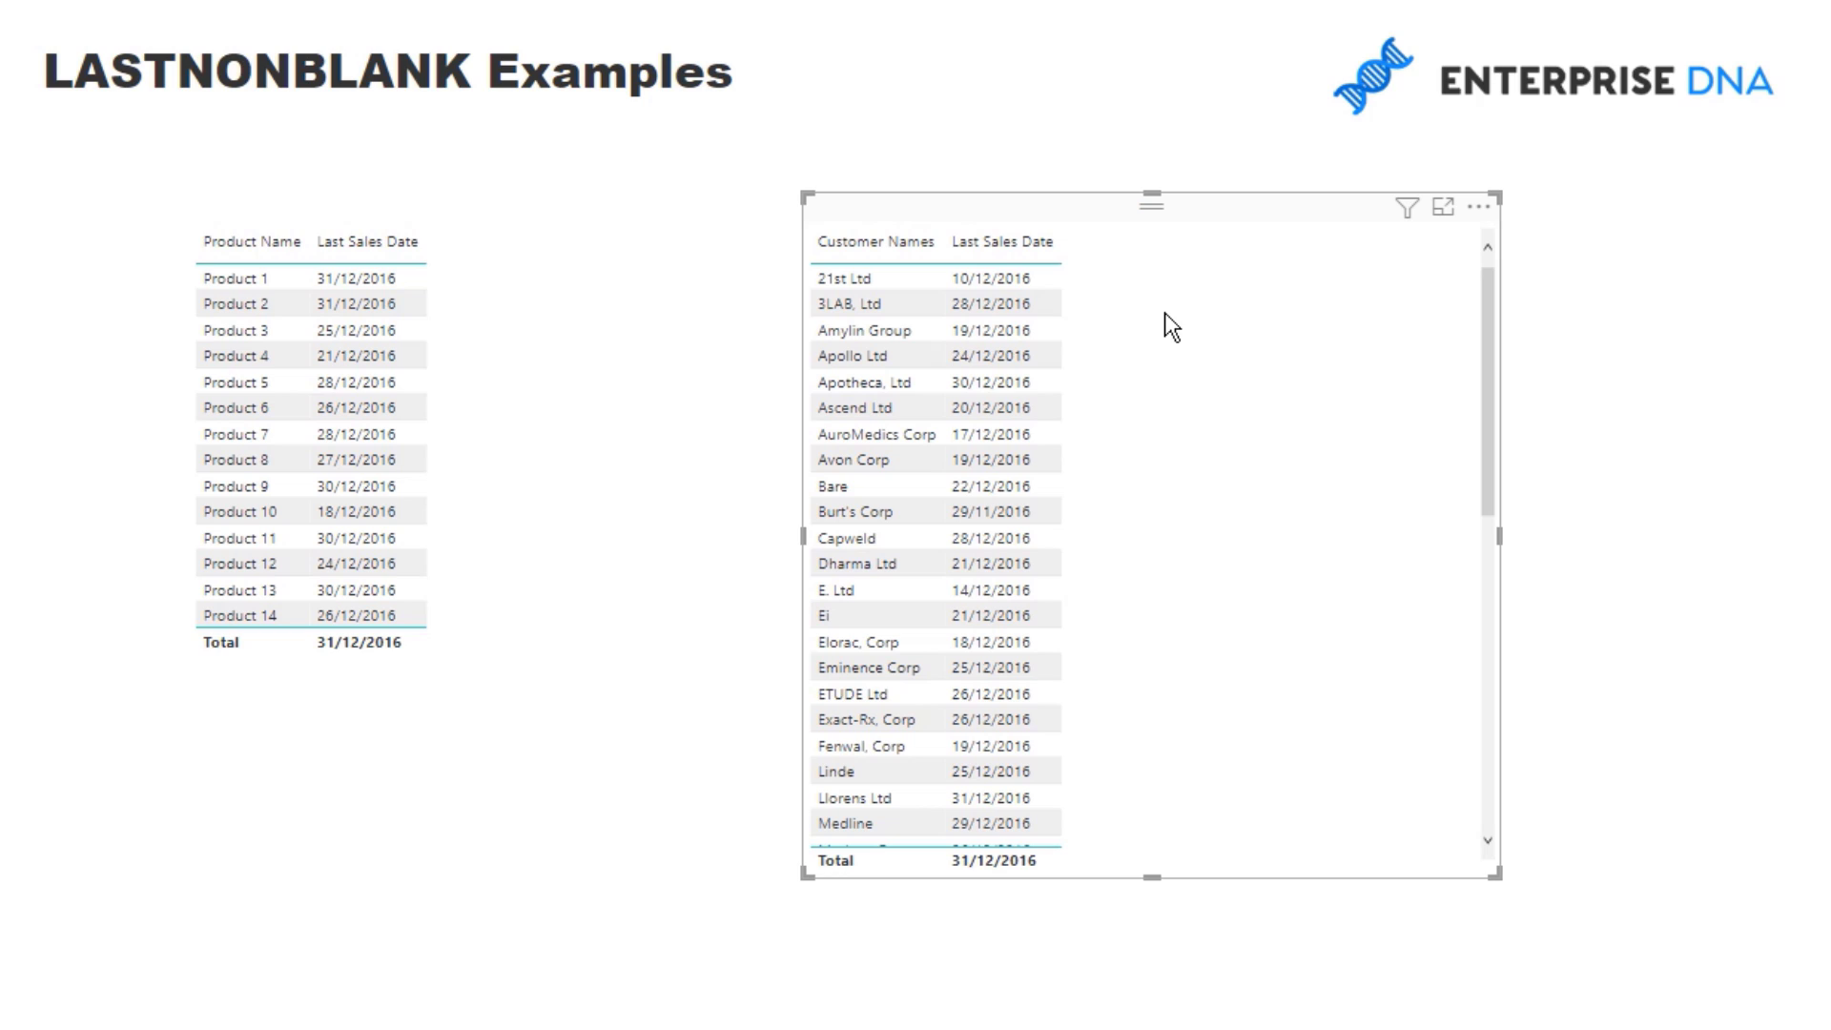
{"action": "left_click", "coordinate": [581, 387]}
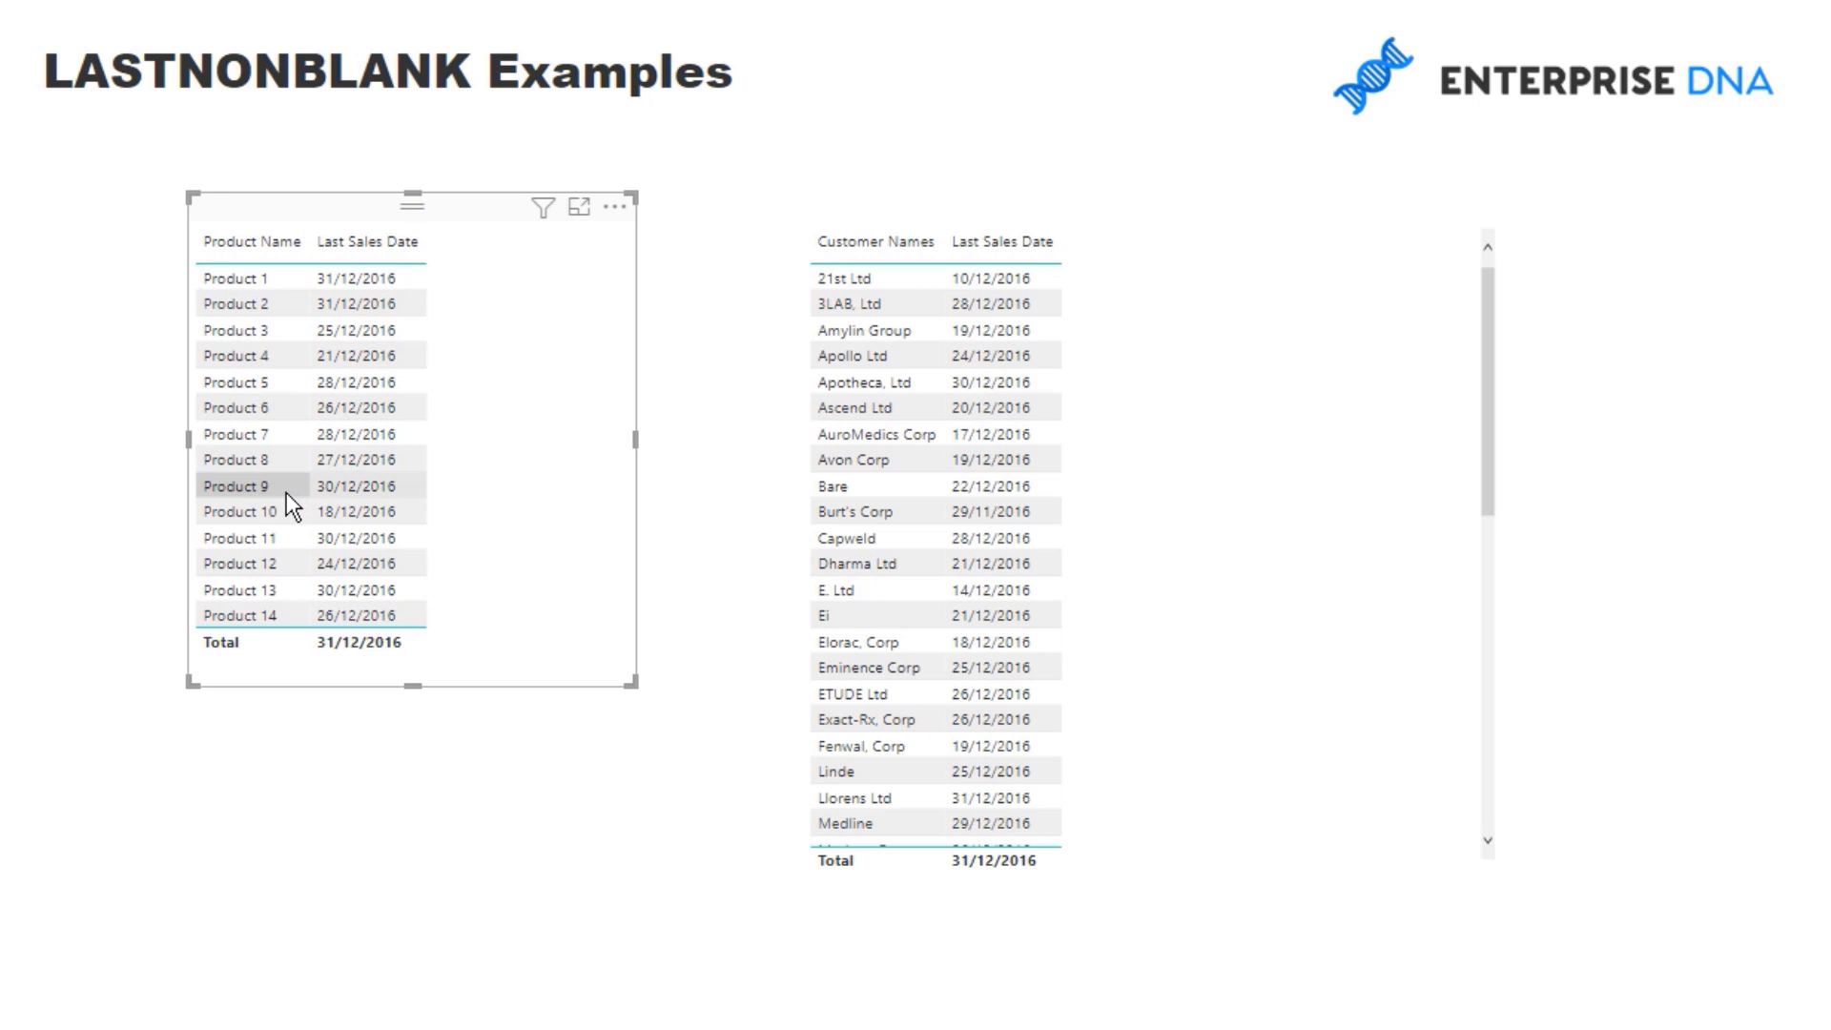
{"action": "left_click", "coordinate": [1295, 293]}
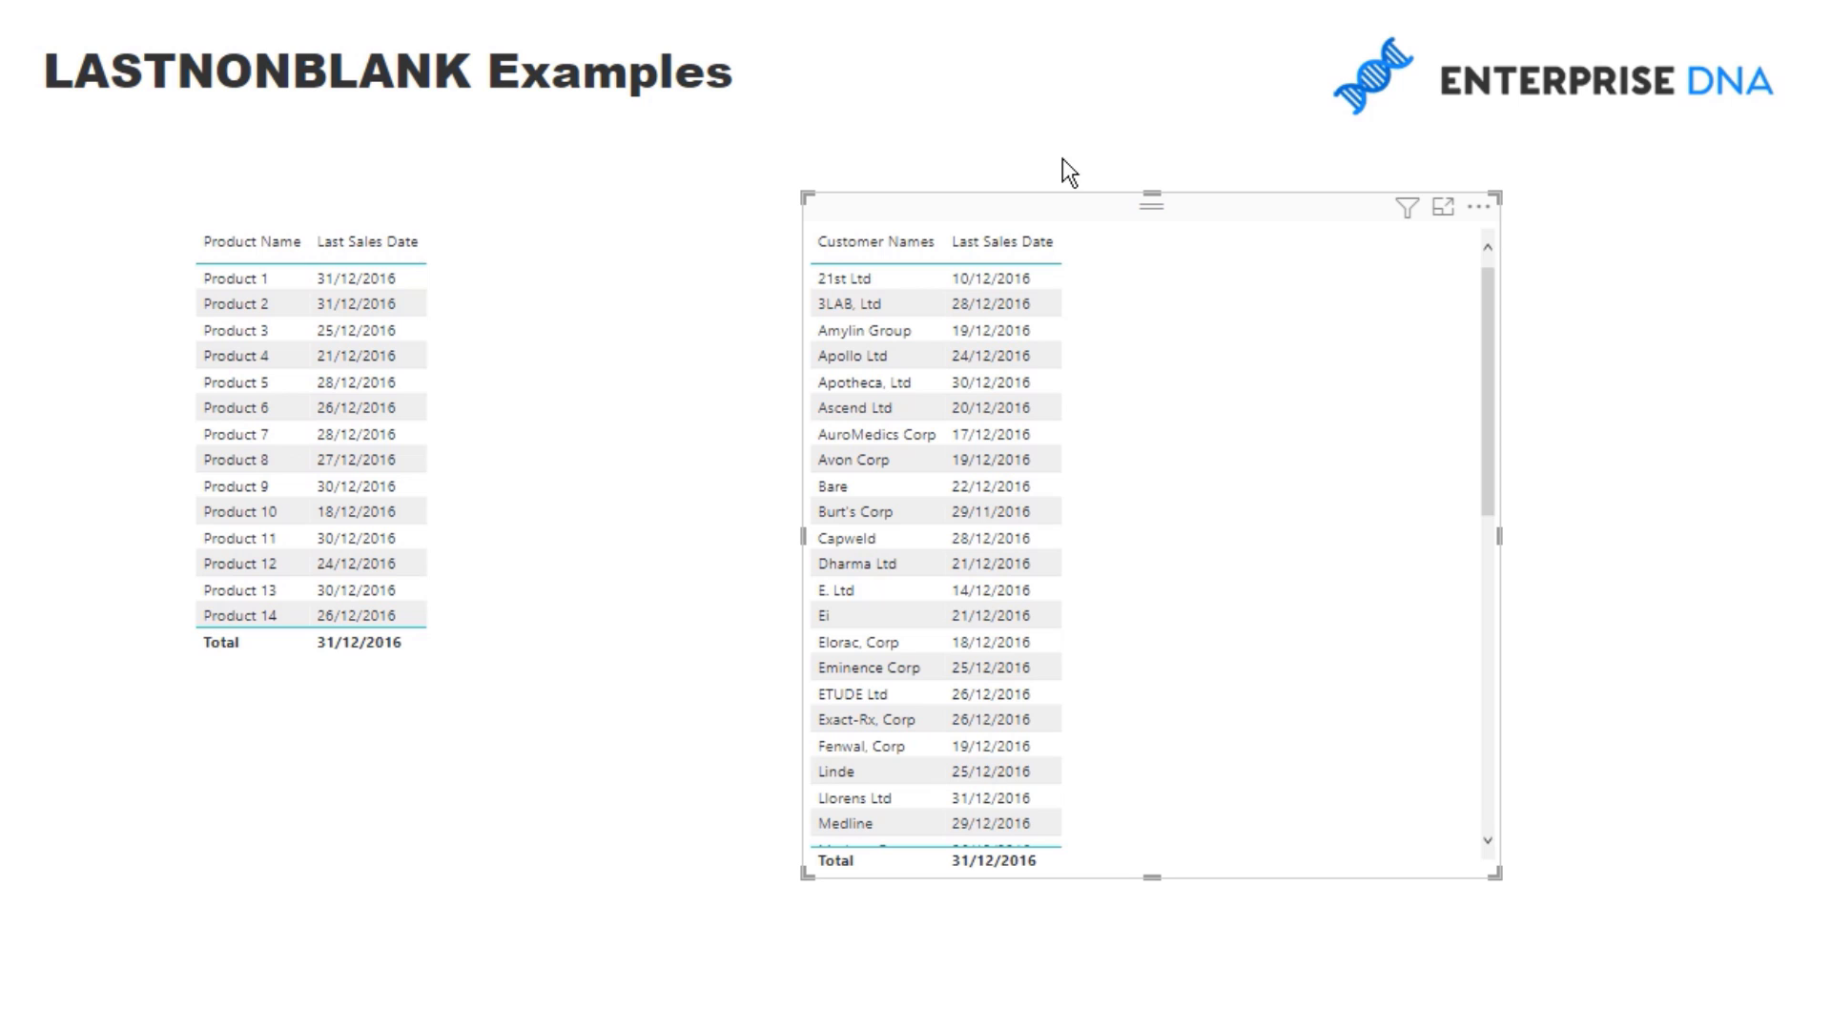
{"action": "left_click_drag", "start_coordinate": [477, 76], "coordinate": [43, 76]}
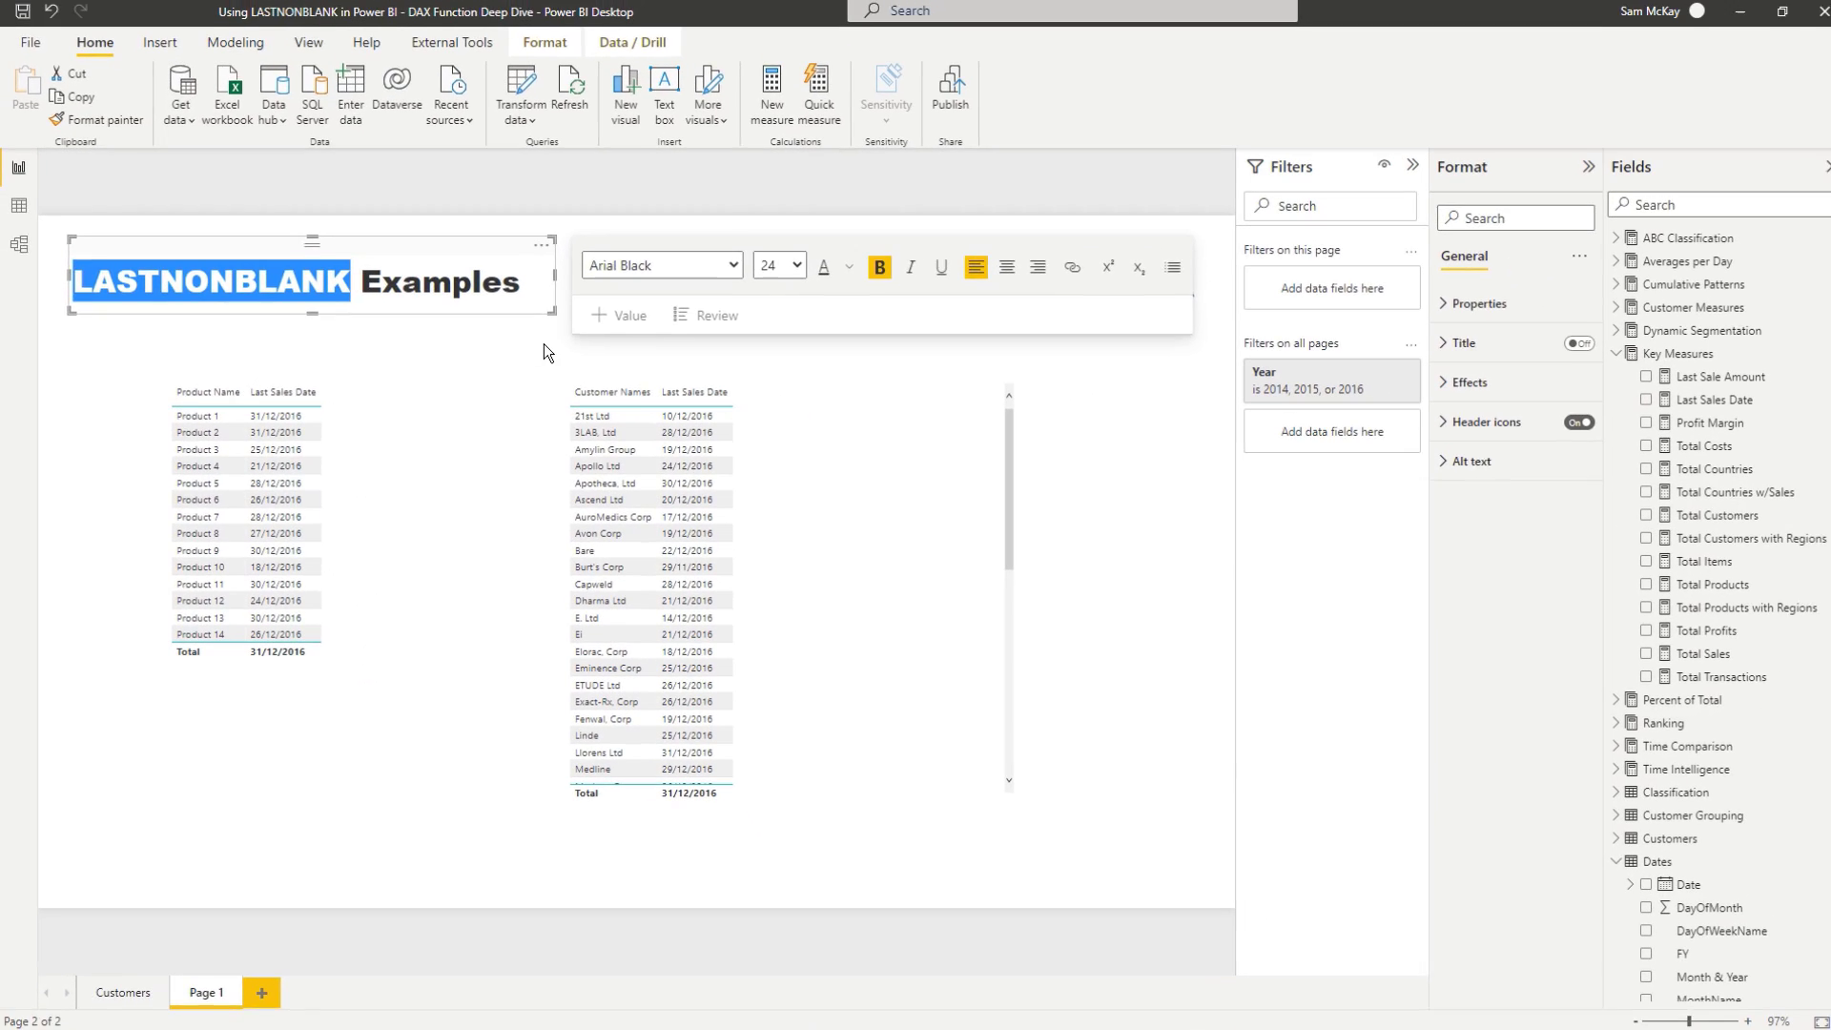
{"action": "left_click", "coordinate": [713, 221]}
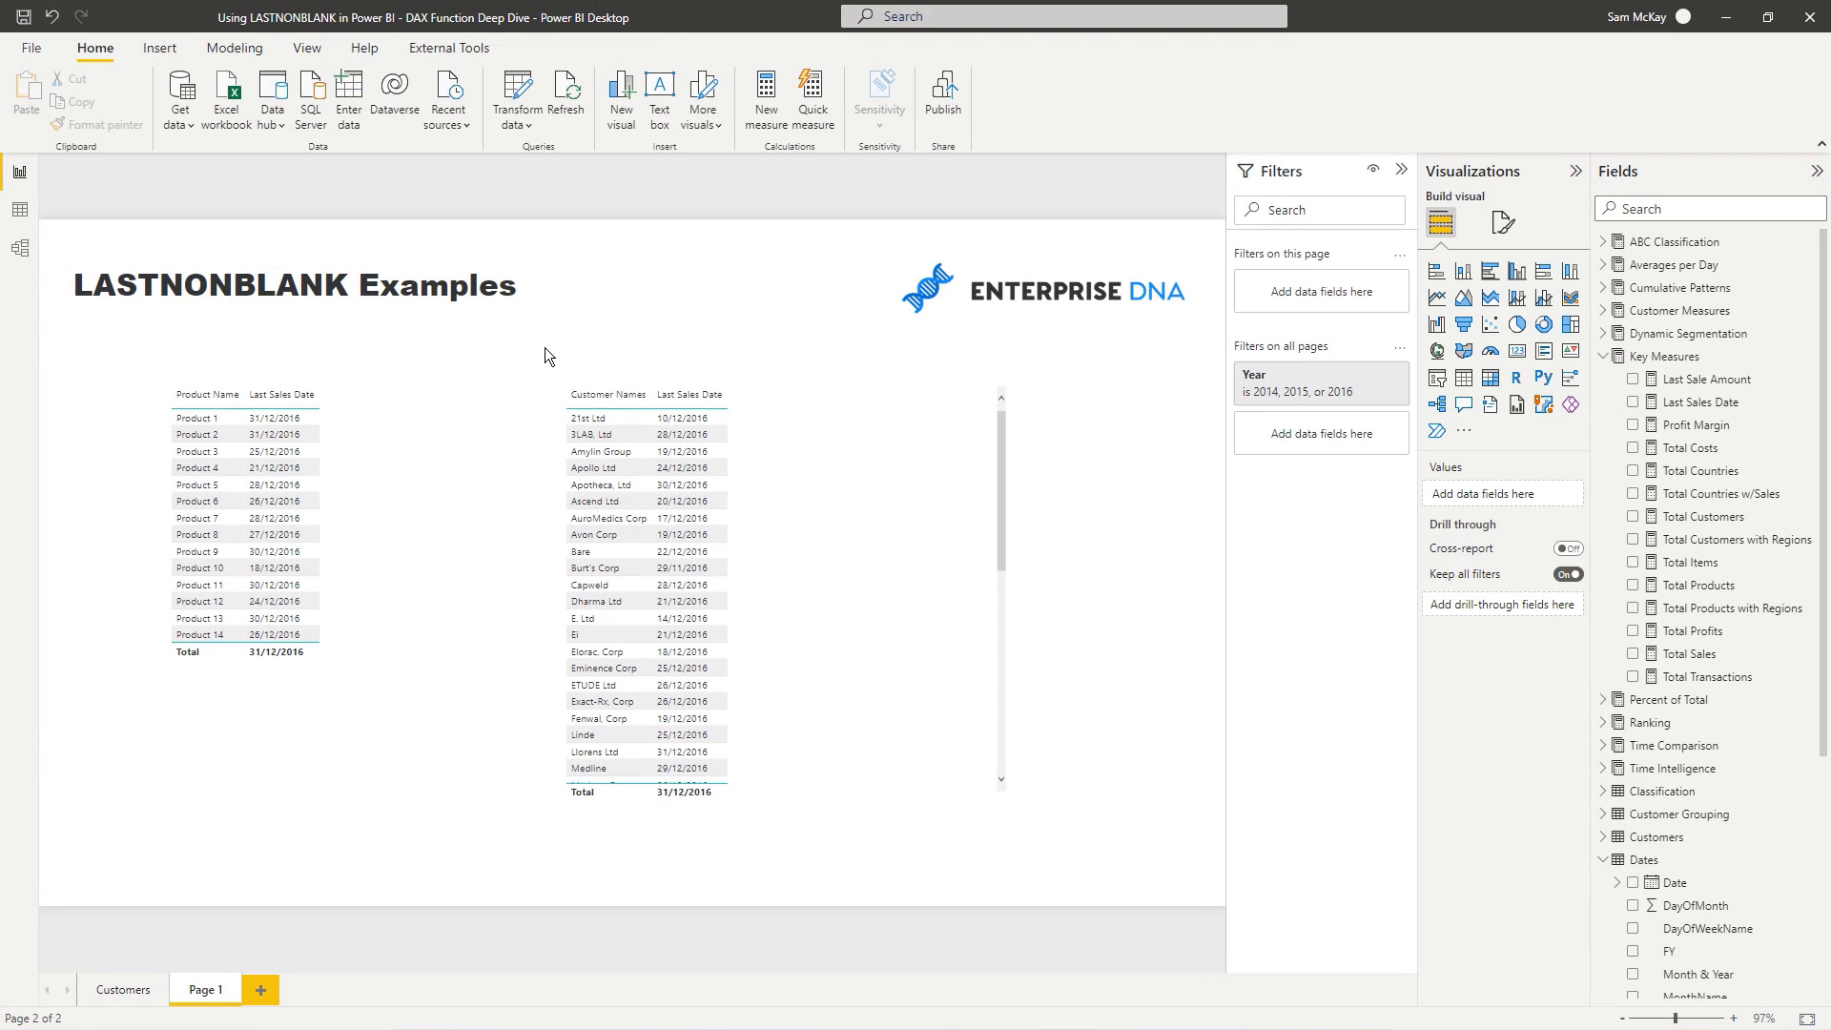
Rewrite the Last Sales Date measure as LASTNONBLANK( Dates[Date] , [Total Sales] ).
{"action": "left_click", "coordinate": [1700, 402]}
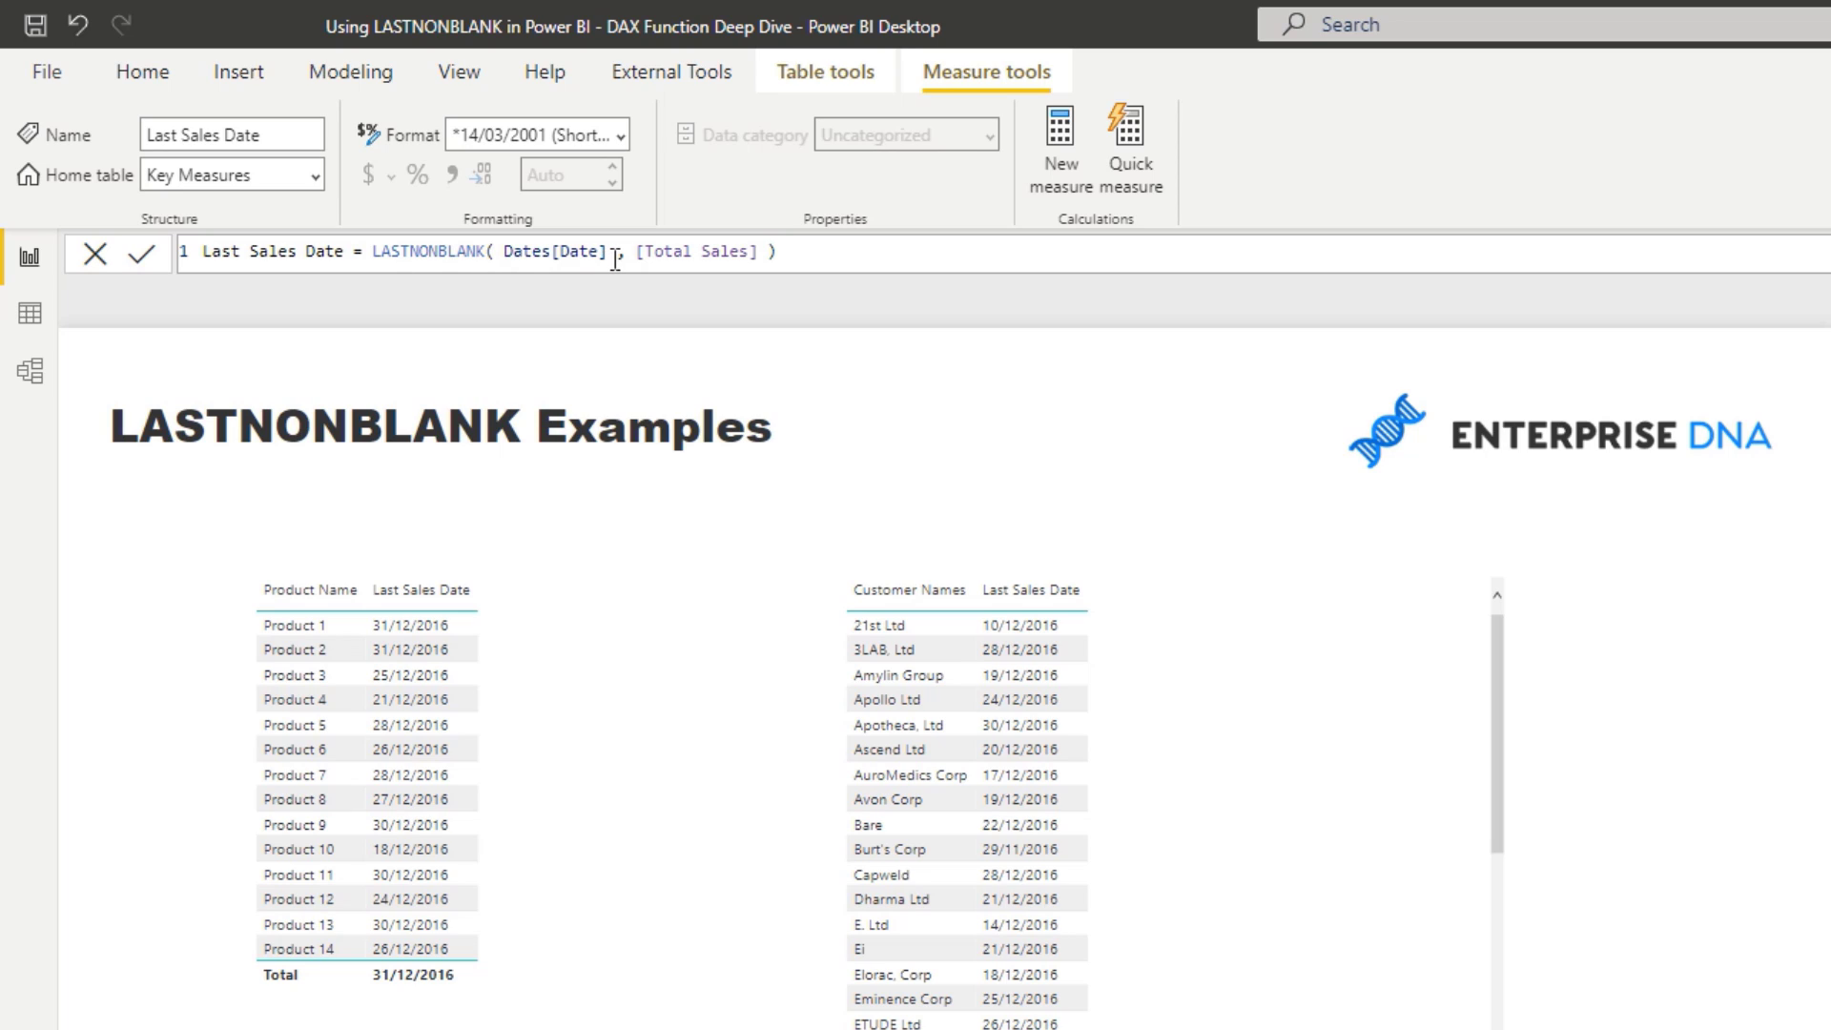
{"action": "left_click_drag", "start_coordinate": [608, 251], "coordinate": [504, 251]}
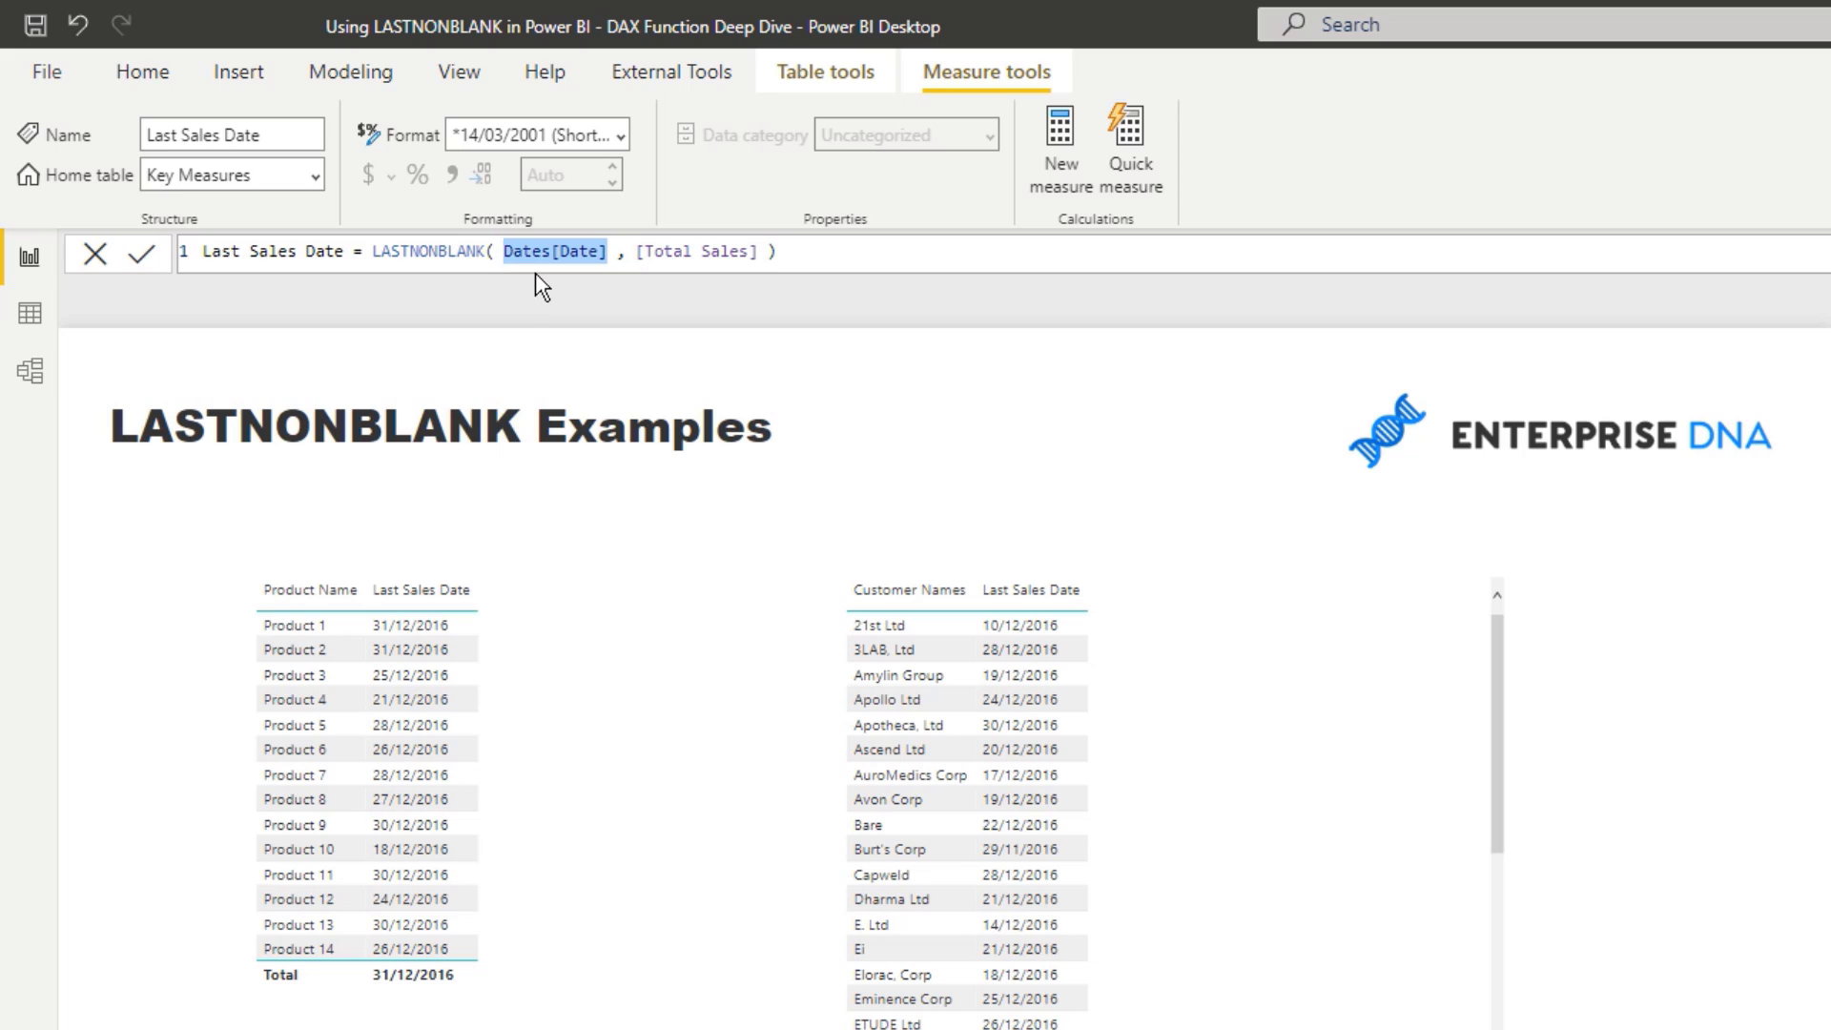
{"action": "left_click_drag", "start_coordinate": [603, 250], "coordinate": [503, 252]}
{"action": "type", "text": "T"}
{"action": "key", "text": "BackSpace"}
{"action": "type", "text": "Dates"}
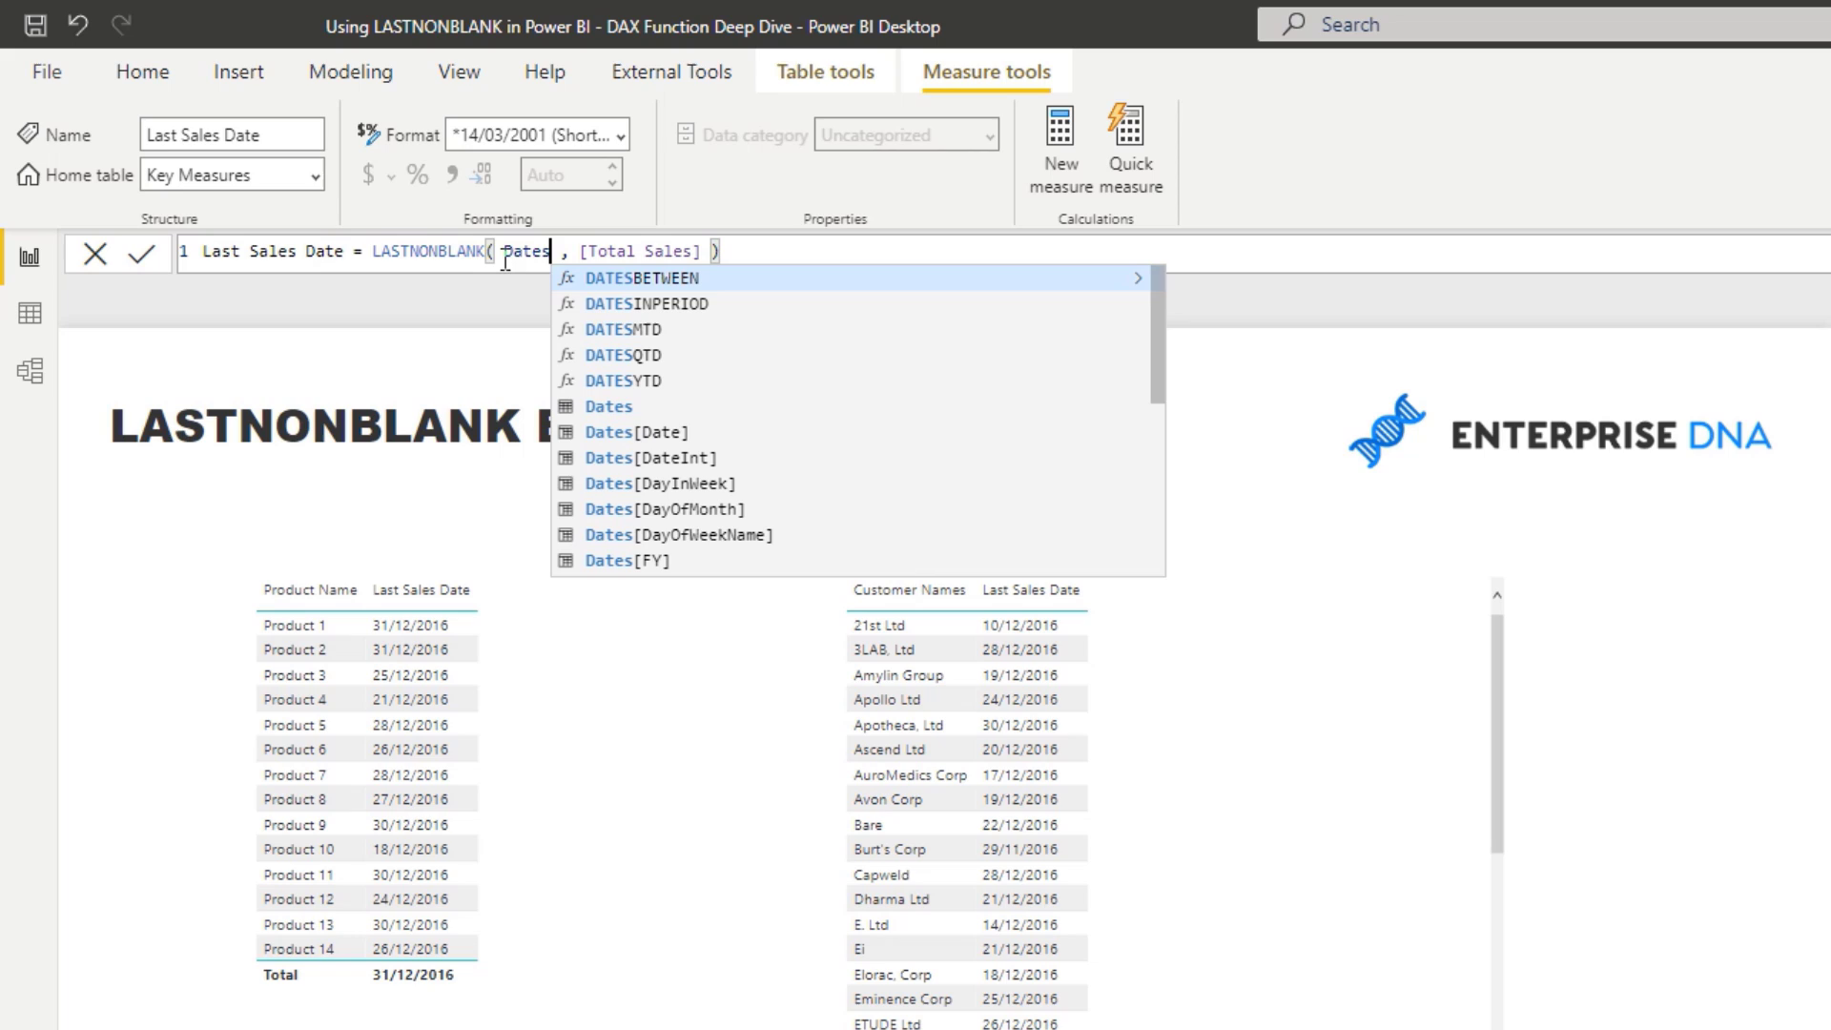
{"action": "left_click", "coordinate": [633, 432]}
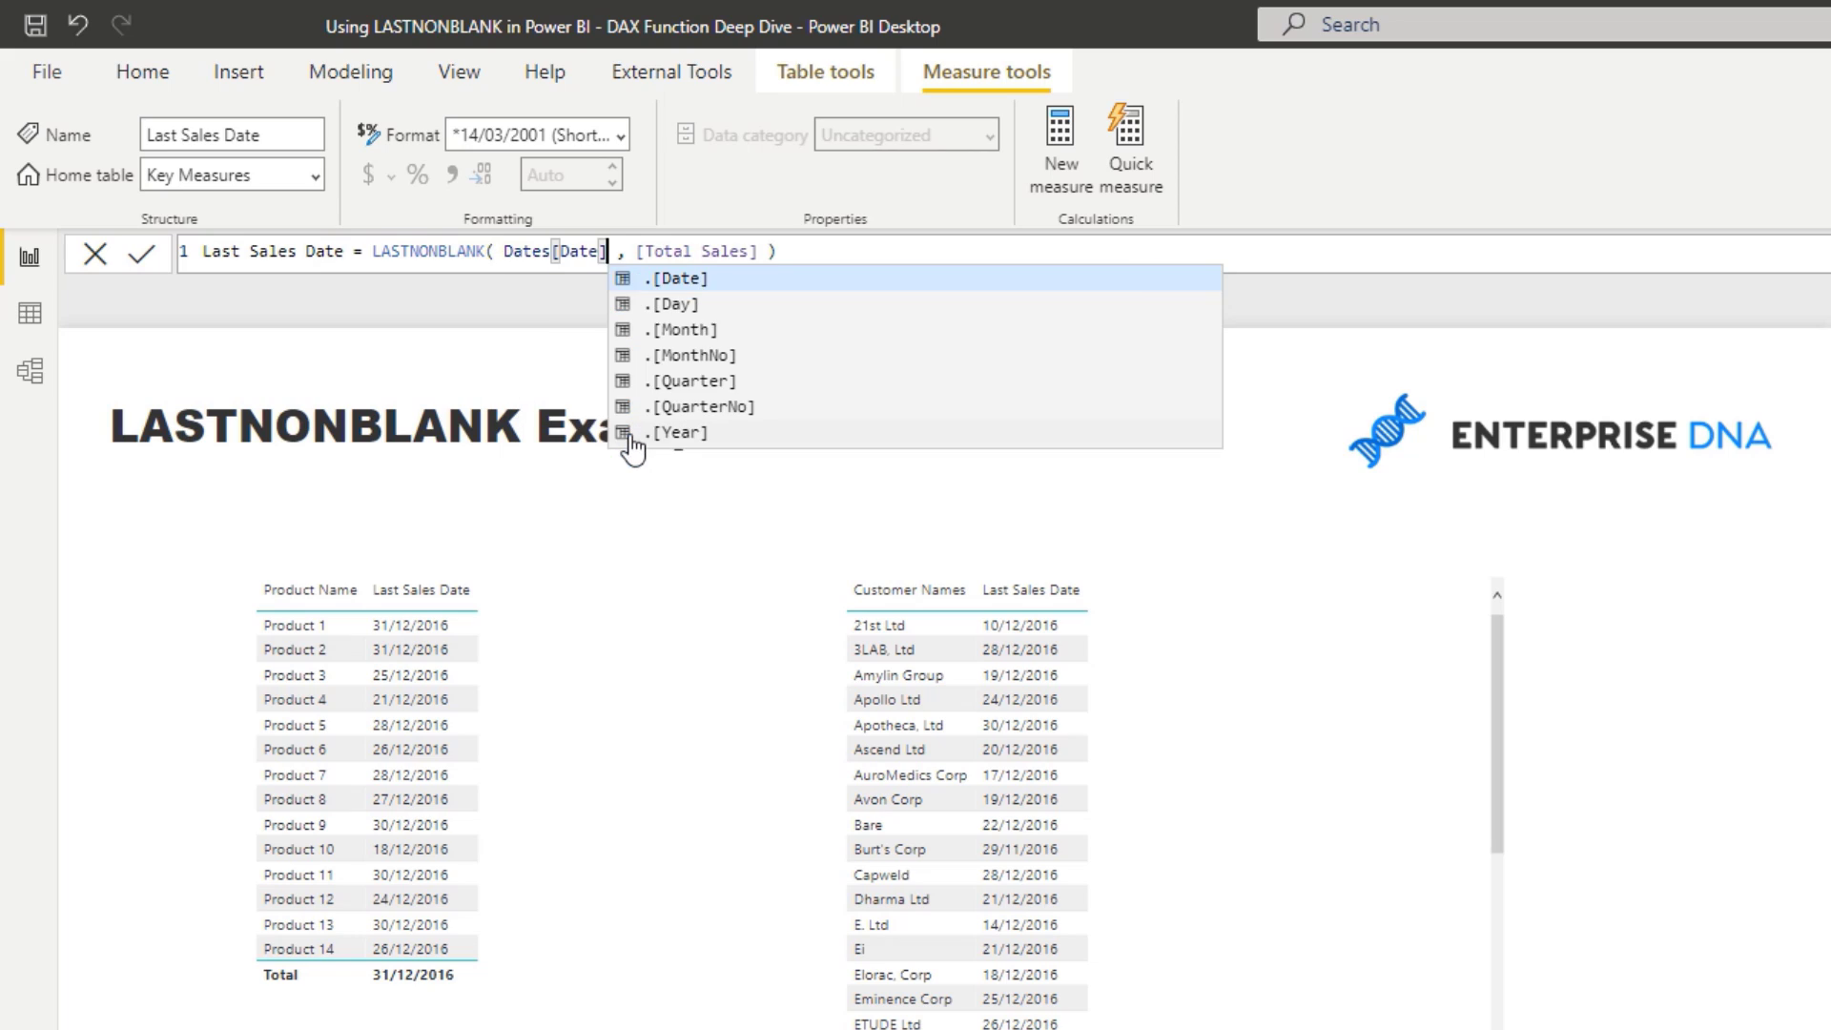
{"action": "left_click", "coordinate": [799, 256]}
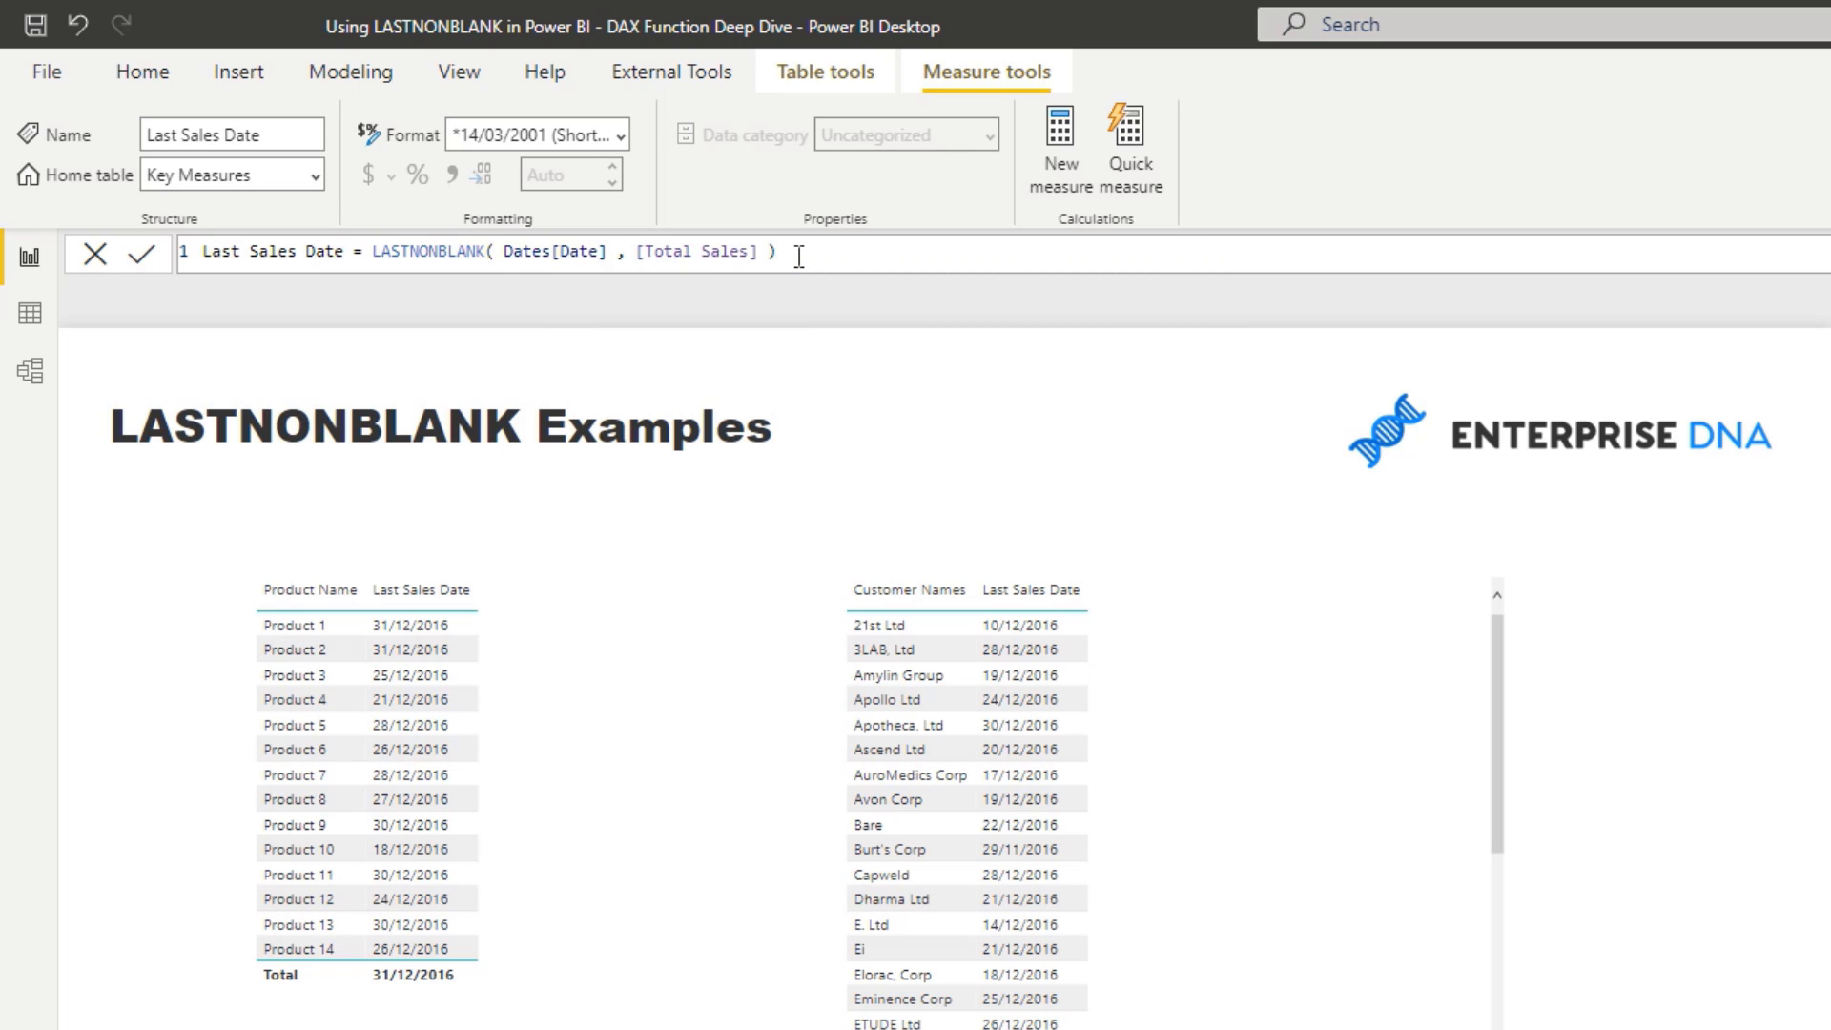
{"action": "left_click_drag", "start_coordinate": [759, 252], "coordinate": [634, 251]}
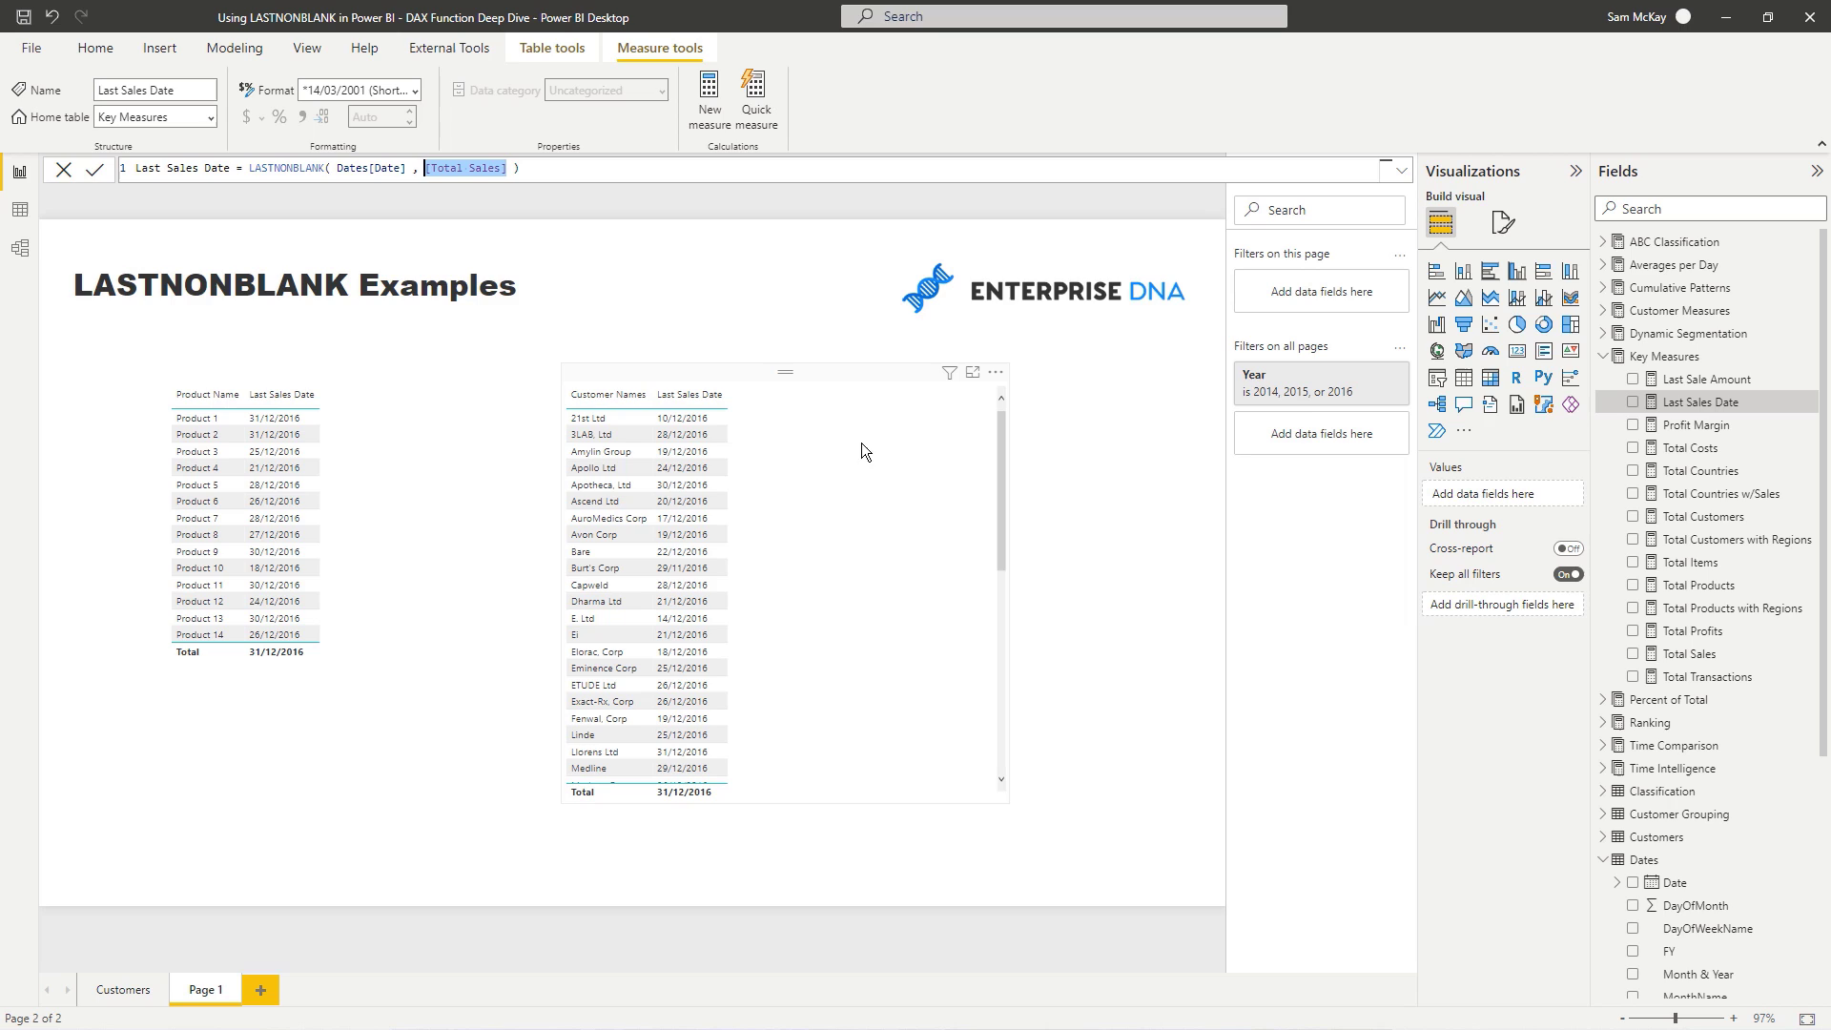
Add the Last Sale Amount measure as a column to the customer and product tables.
{"action": "left_click", "coordinate": [1707, 380]}
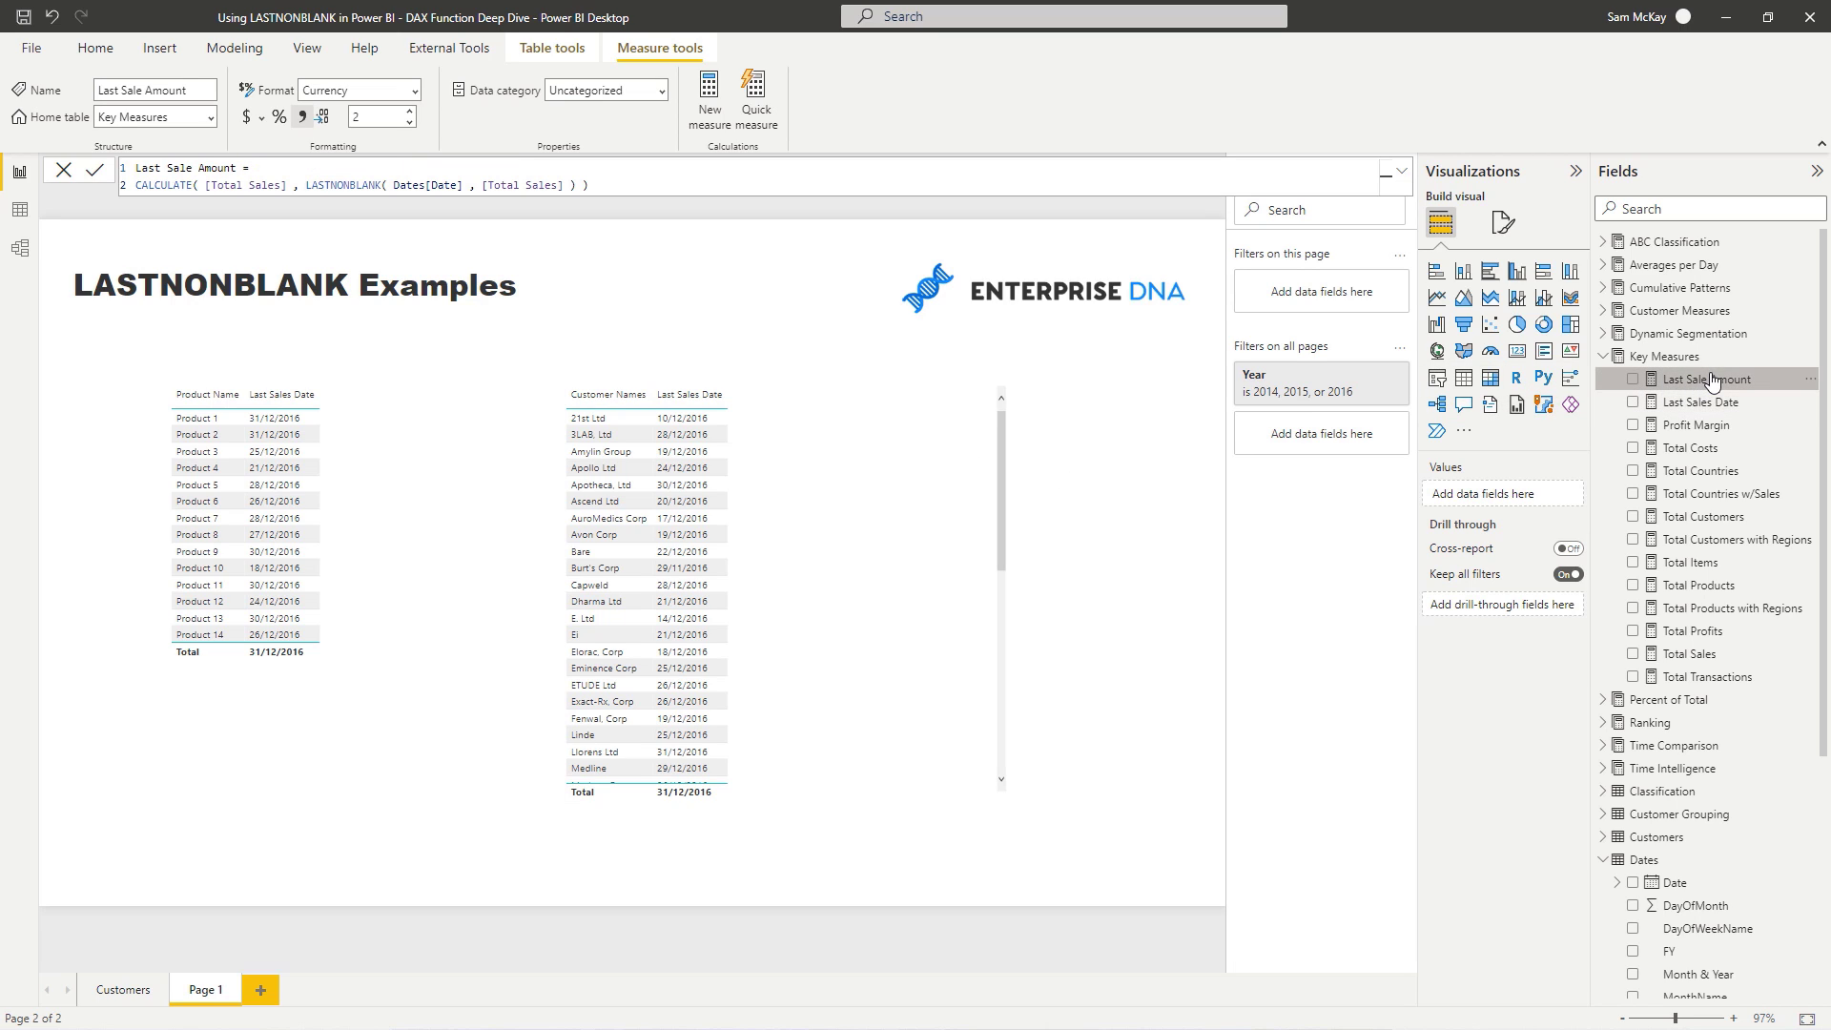
{"action": "left_click_drag", "start_coordinate": [1707, 379], "coordinate": [883, 506]}
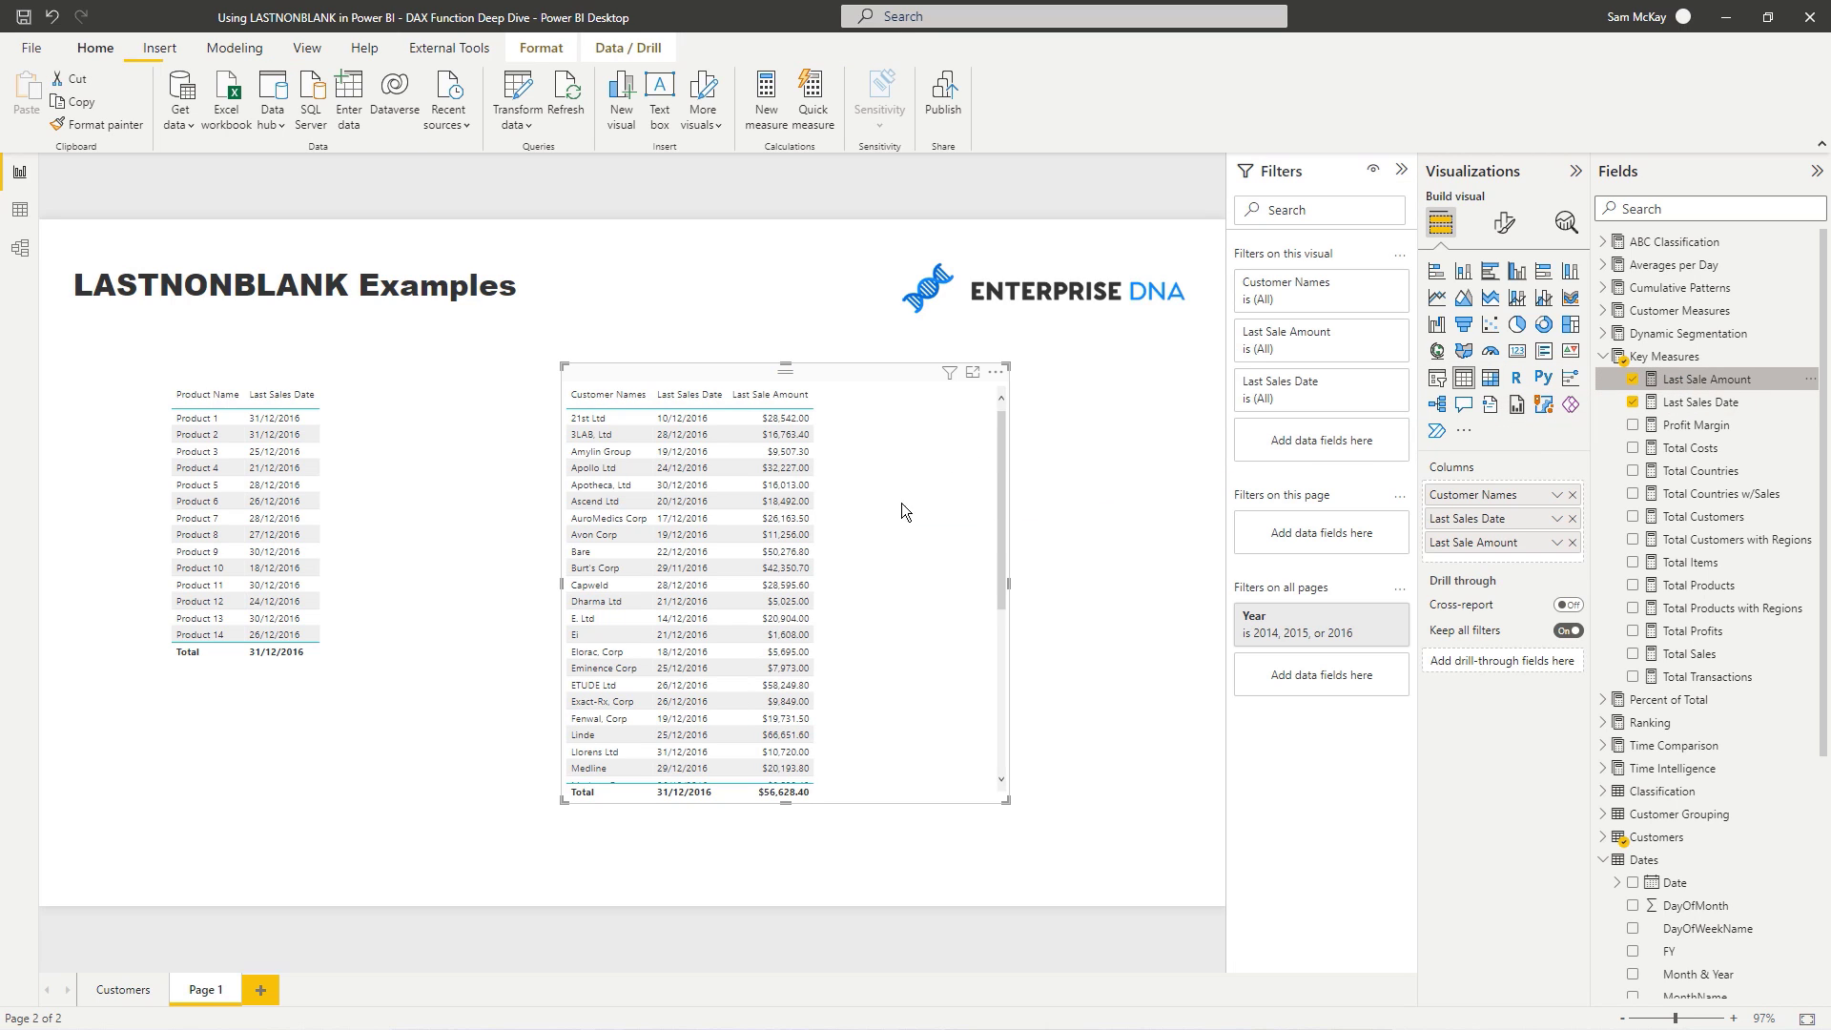
{"action": "left_click", "coordinate": [1695, 381]}
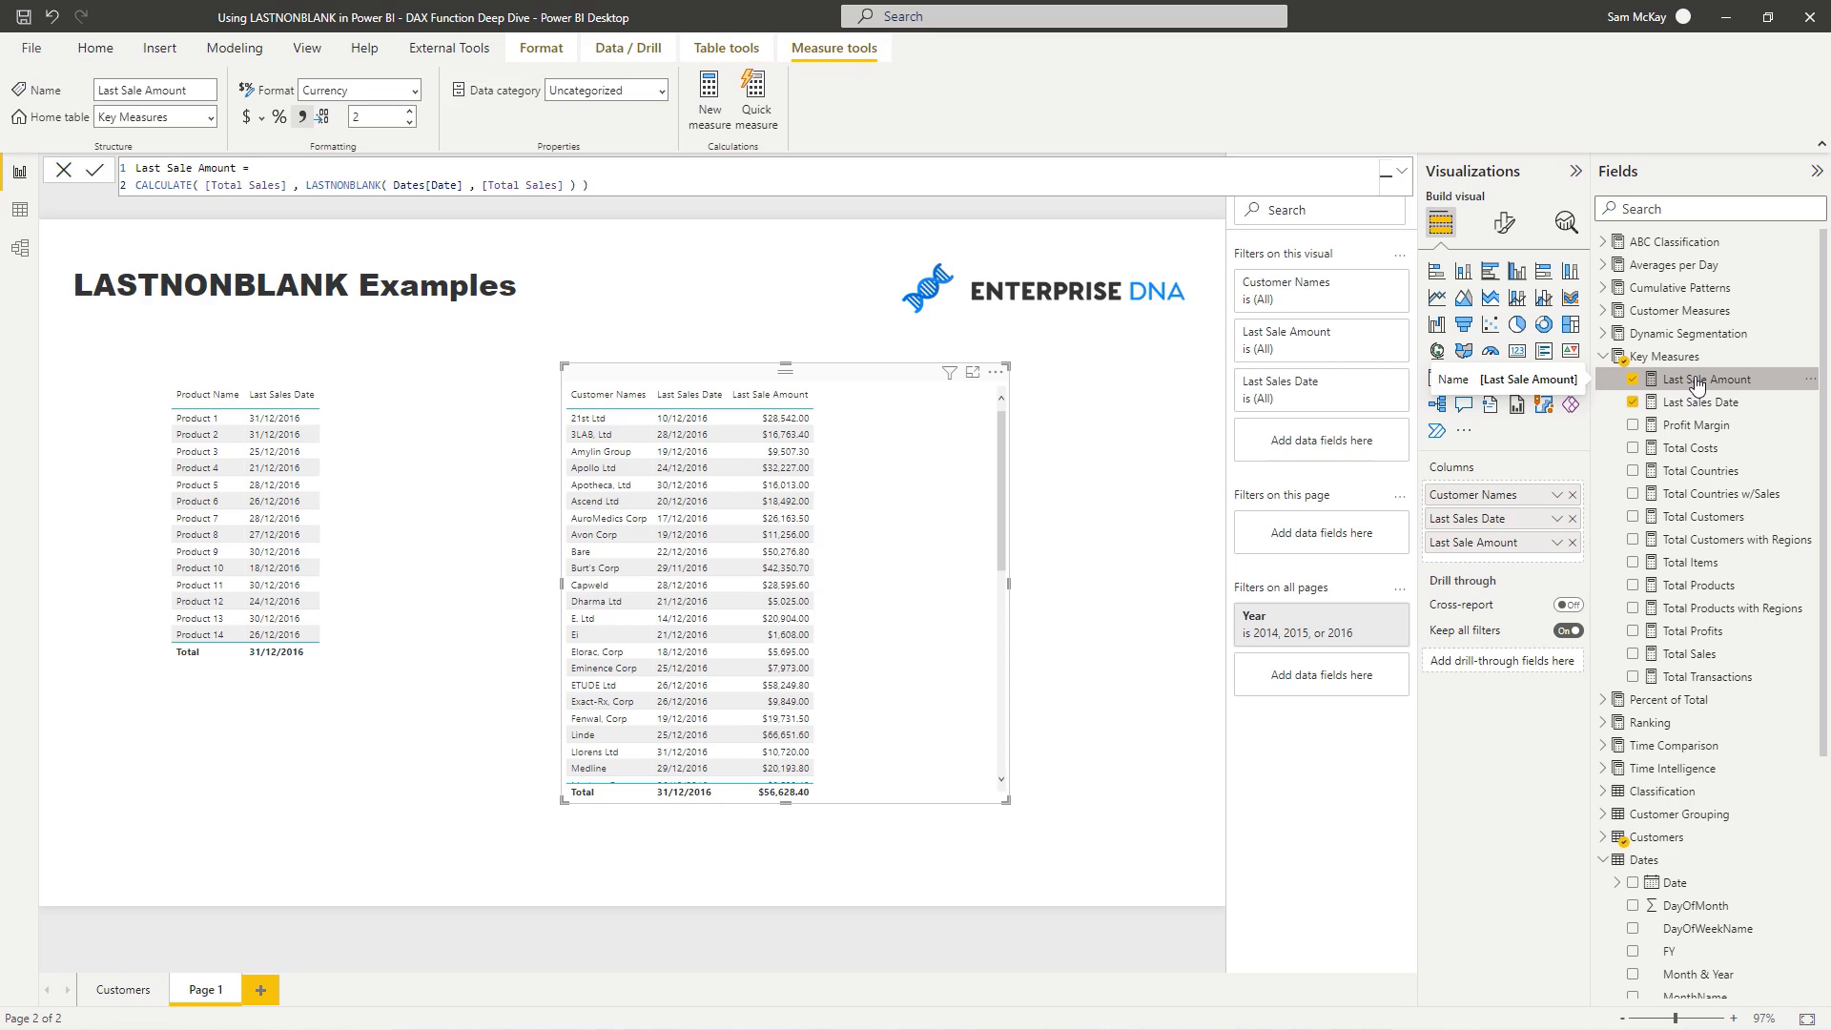
{"action": "left_click_drag", "start_coordinate": [1695, 381], "coordinate": [346, 474]}
{"action": "left_click", "coordinate": [1705, 379]}
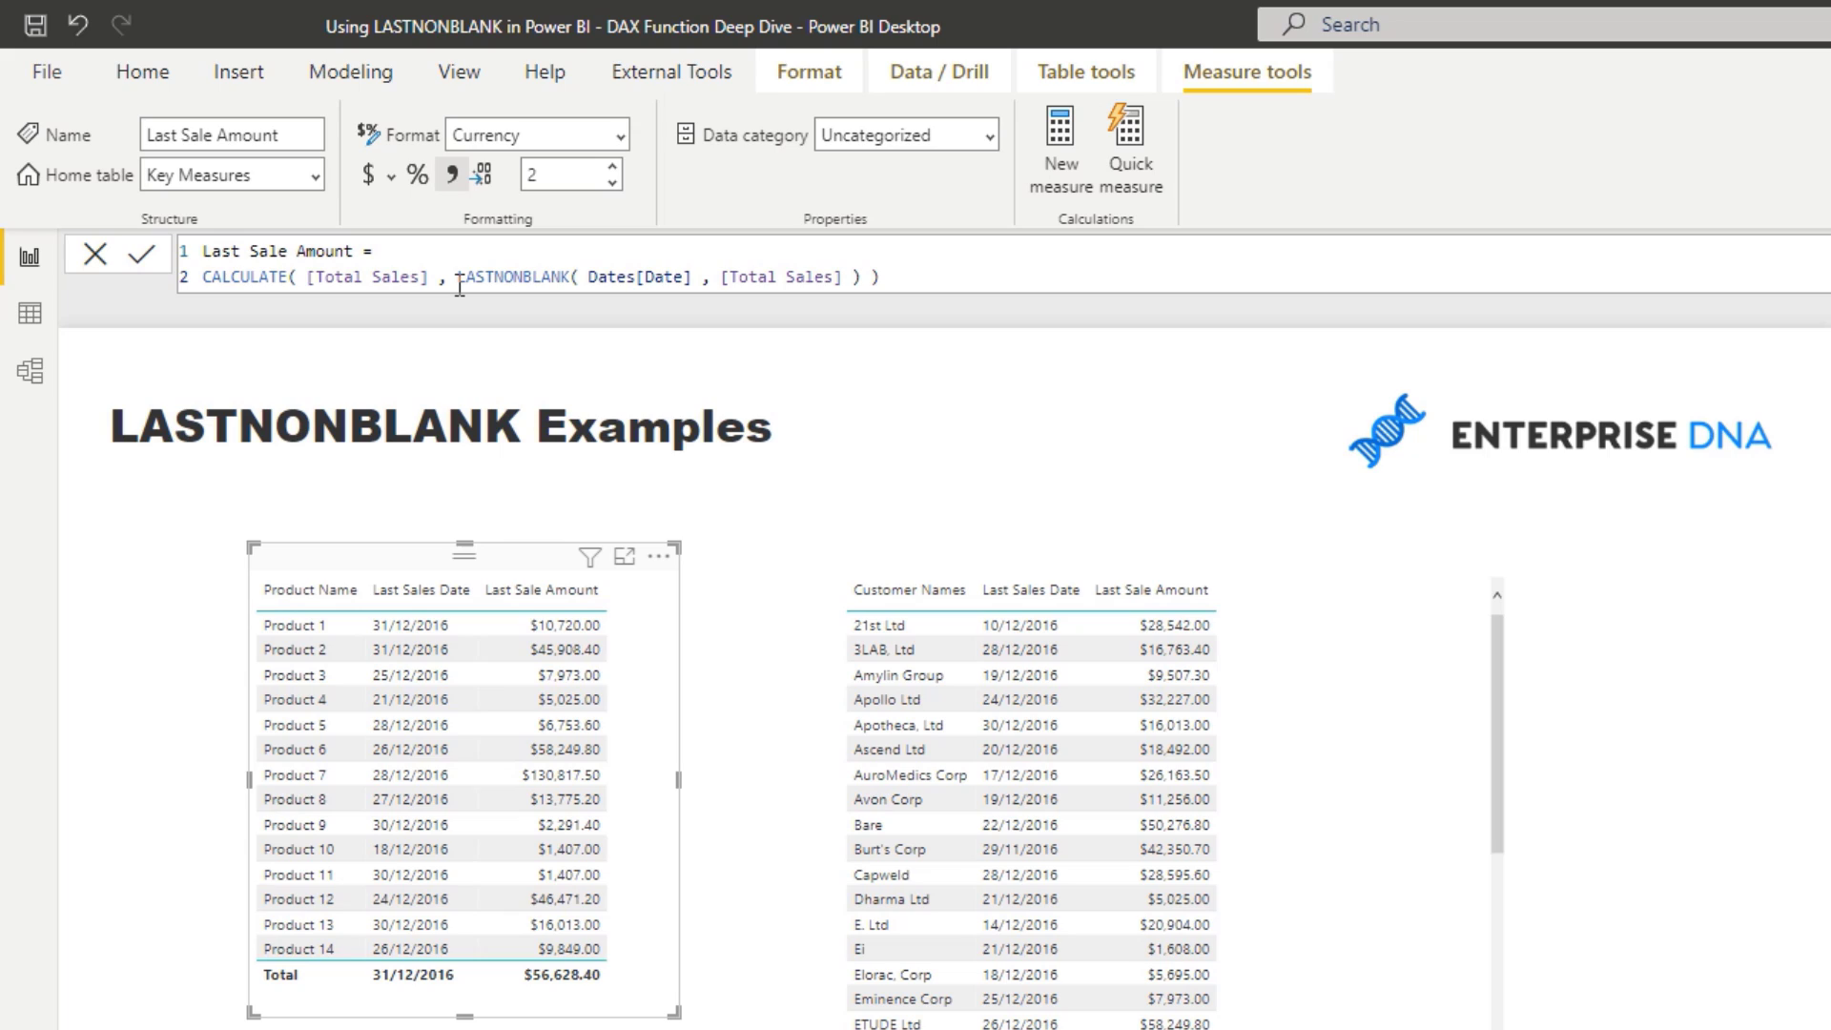
{"action": "left_click_drag", "start_coordinate": [458, 278], "coordinate": [863, 277]}
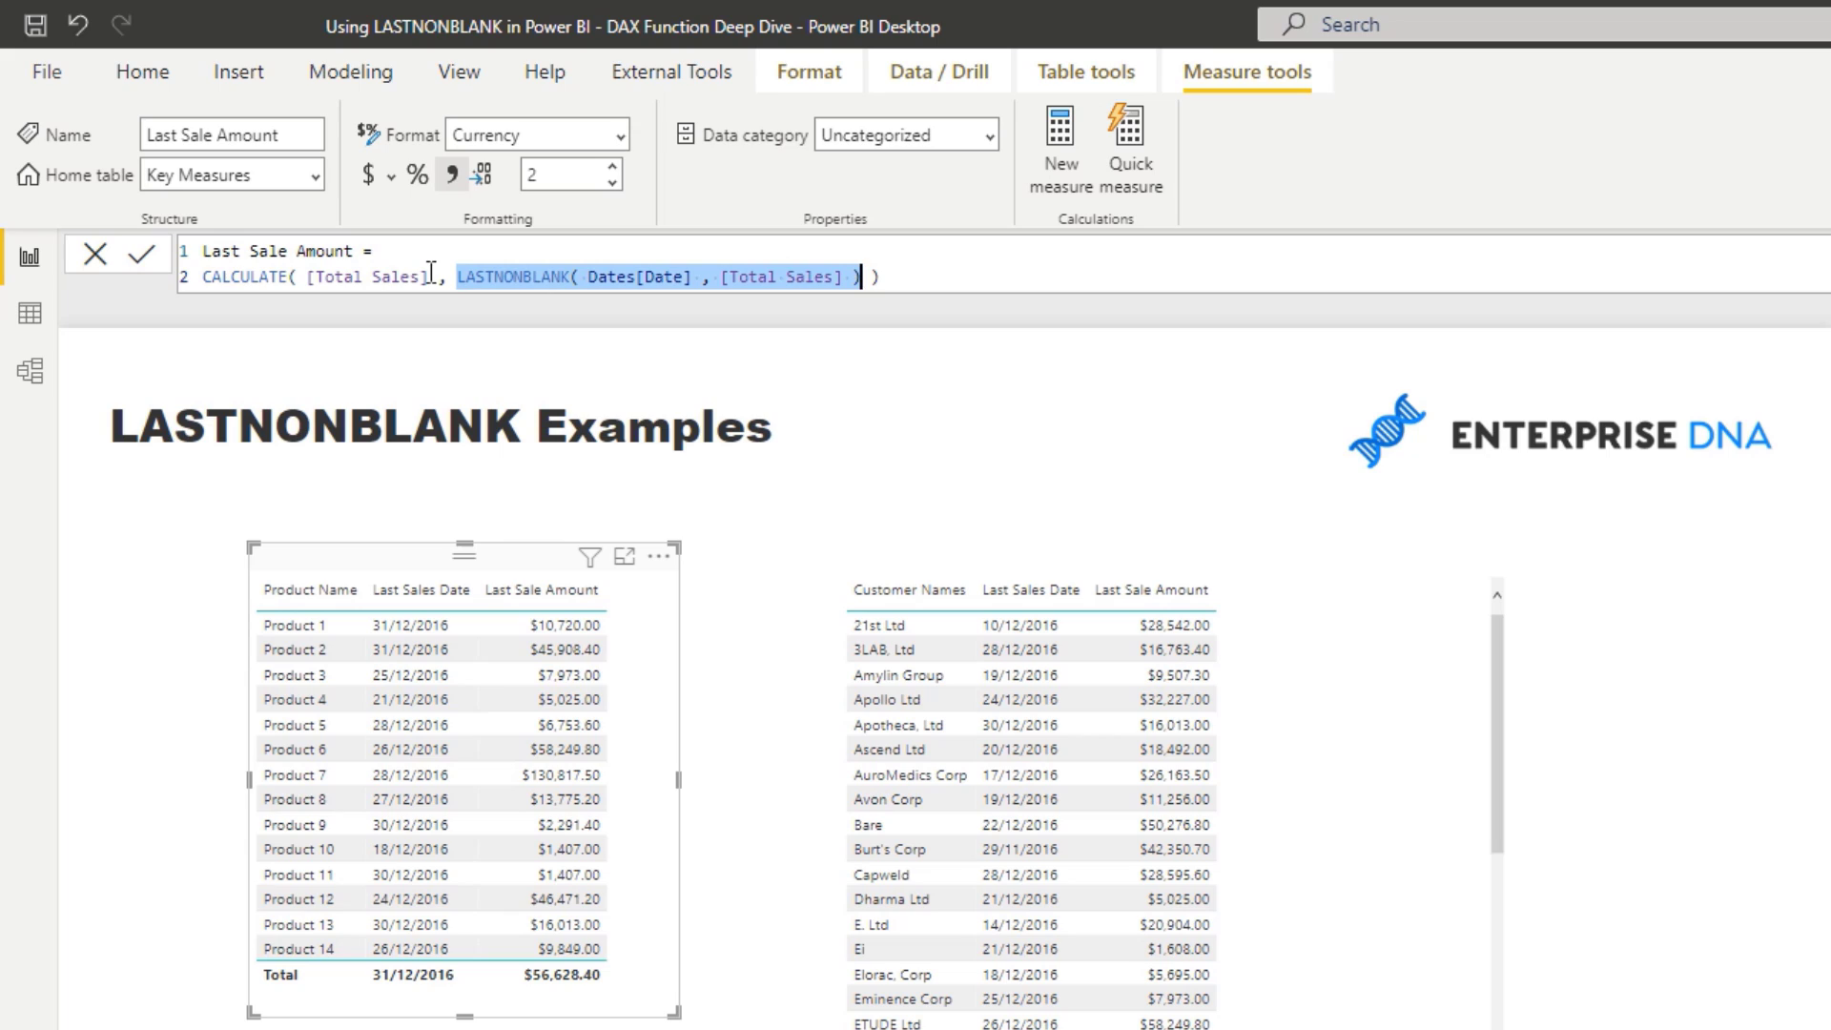
{"action": "left_click_drag", "start_coordinate": [431, 275], "coordinate": [309, 276]}
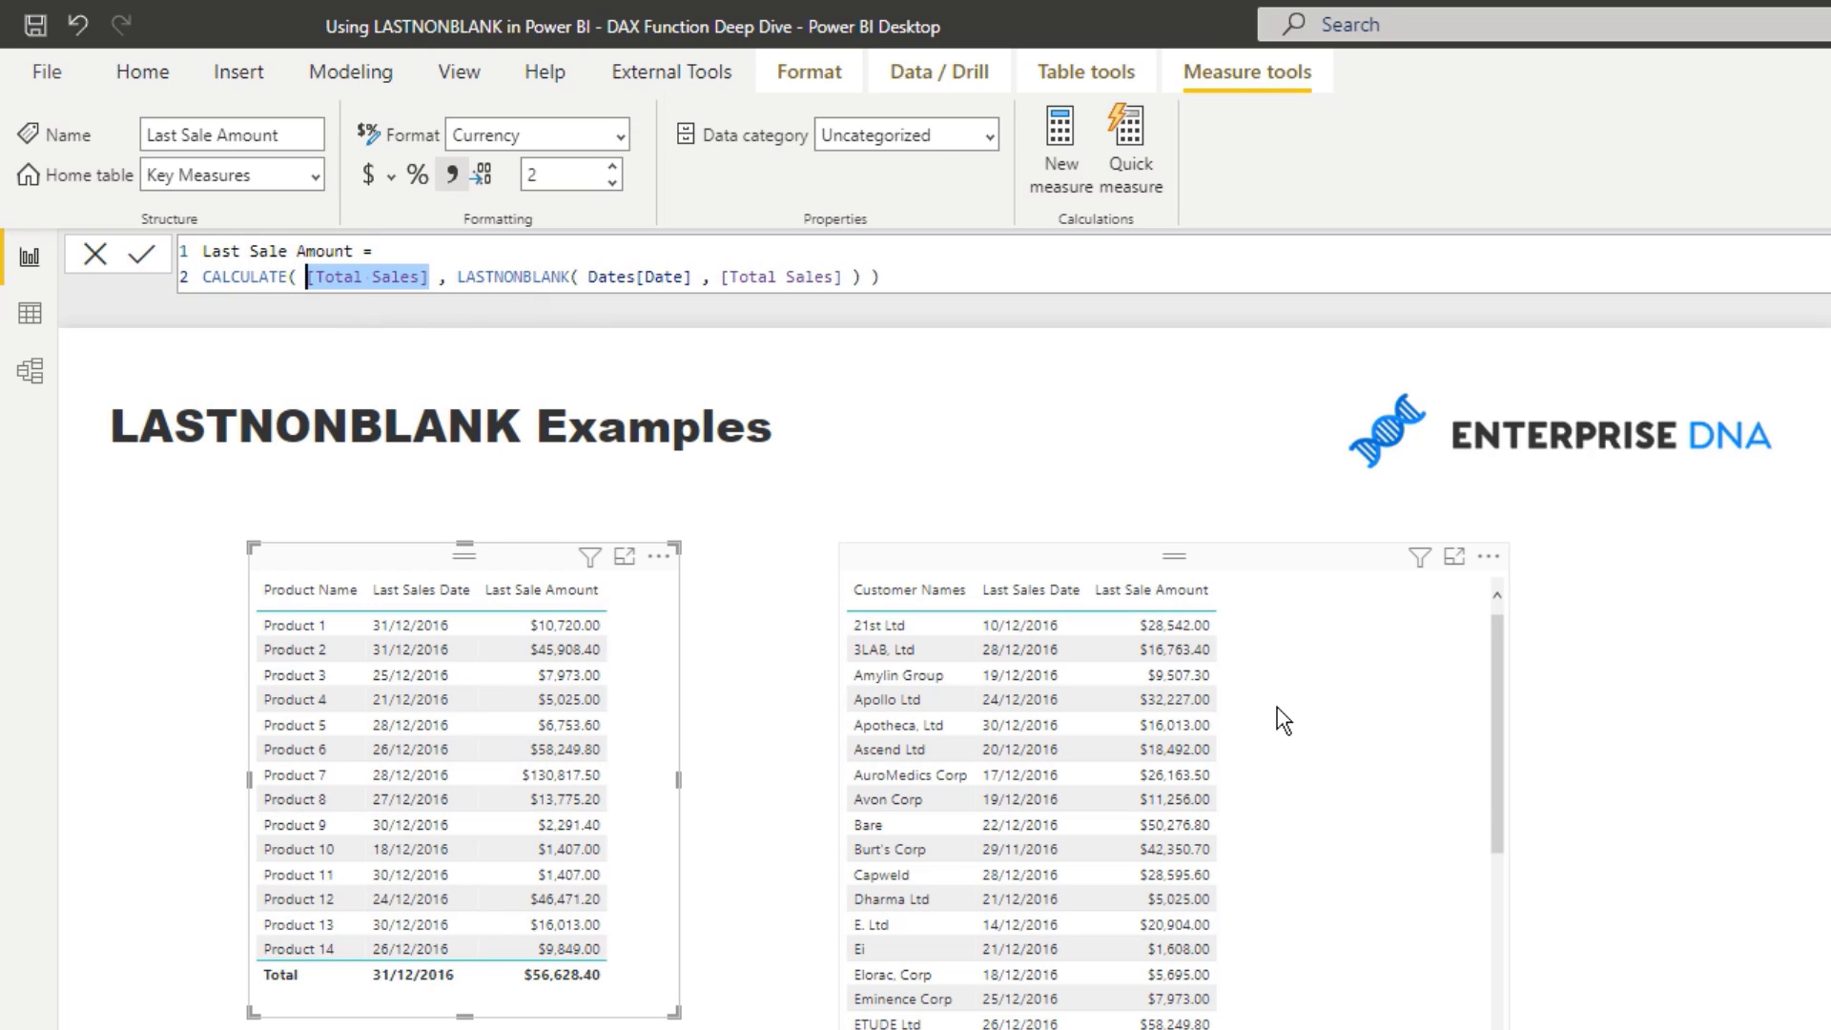
{"action": "left_click_drag", "start_coordinate": [459, 276], "coordinate": [574, 286]}
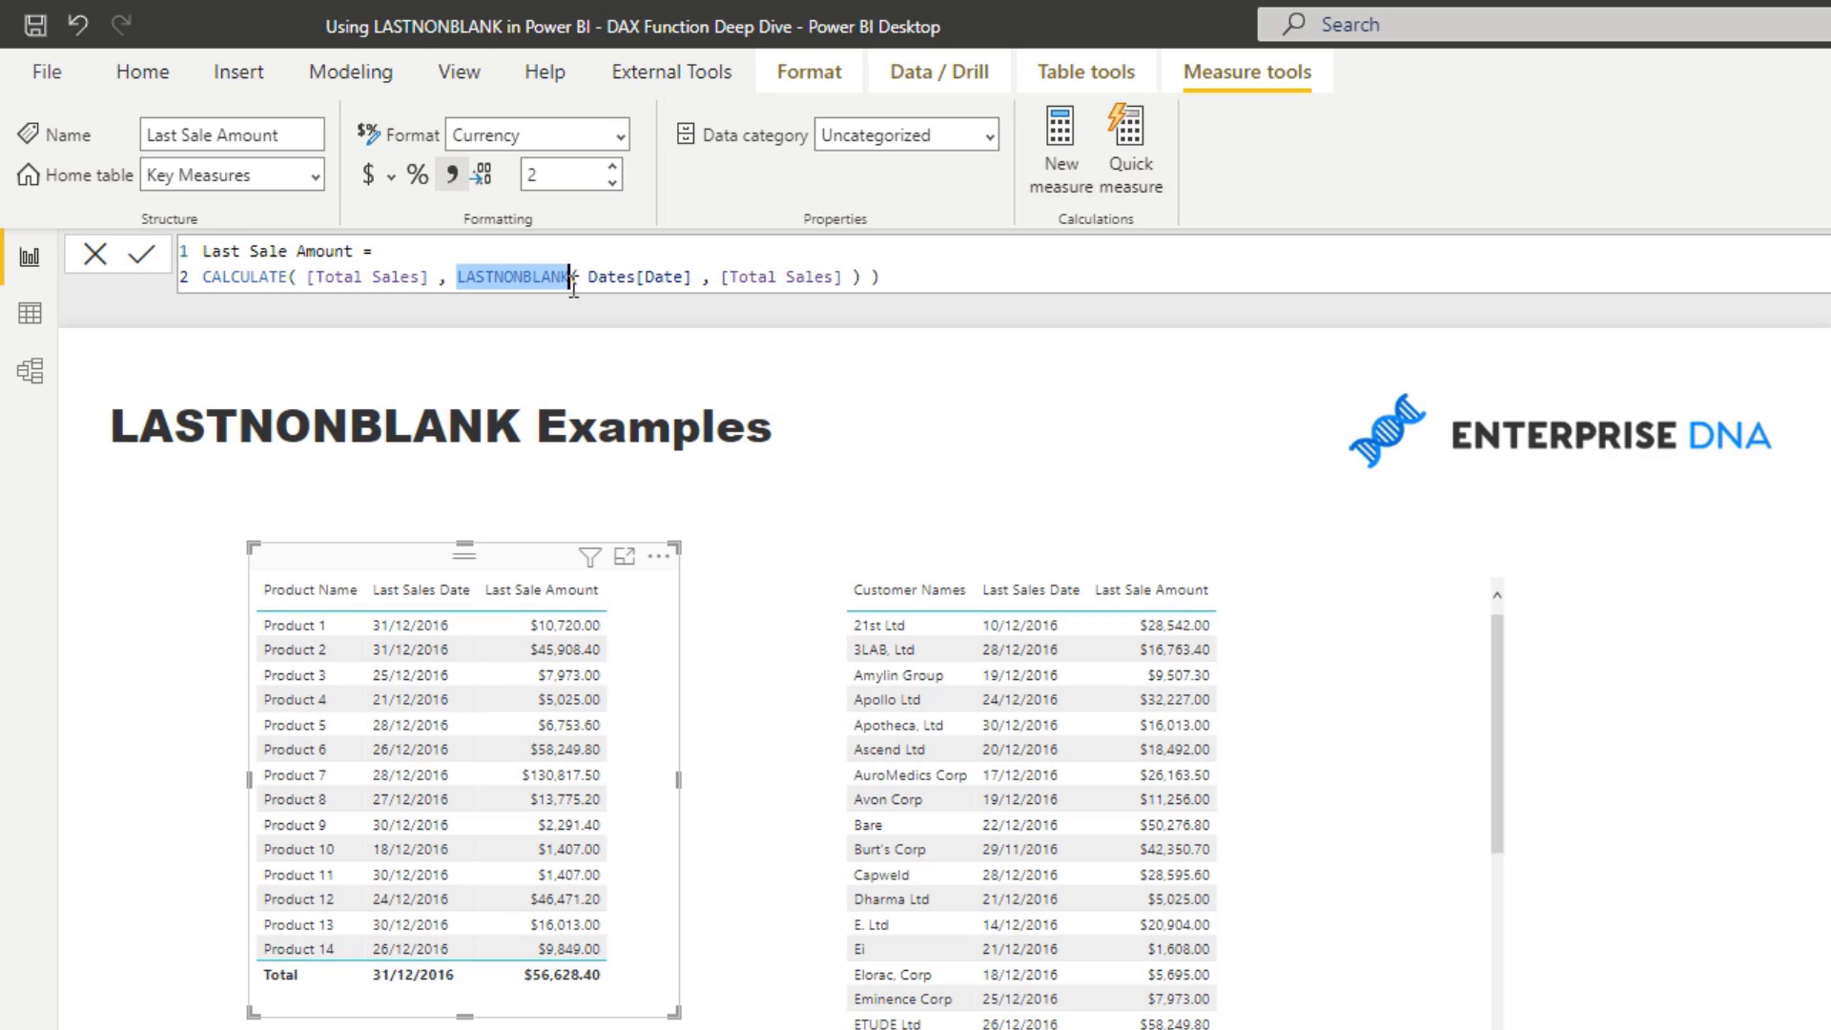
{"action": "left_click", "coordinate": [457, 278]}
{"action": "left_click", "coordinate": [924, 282]}
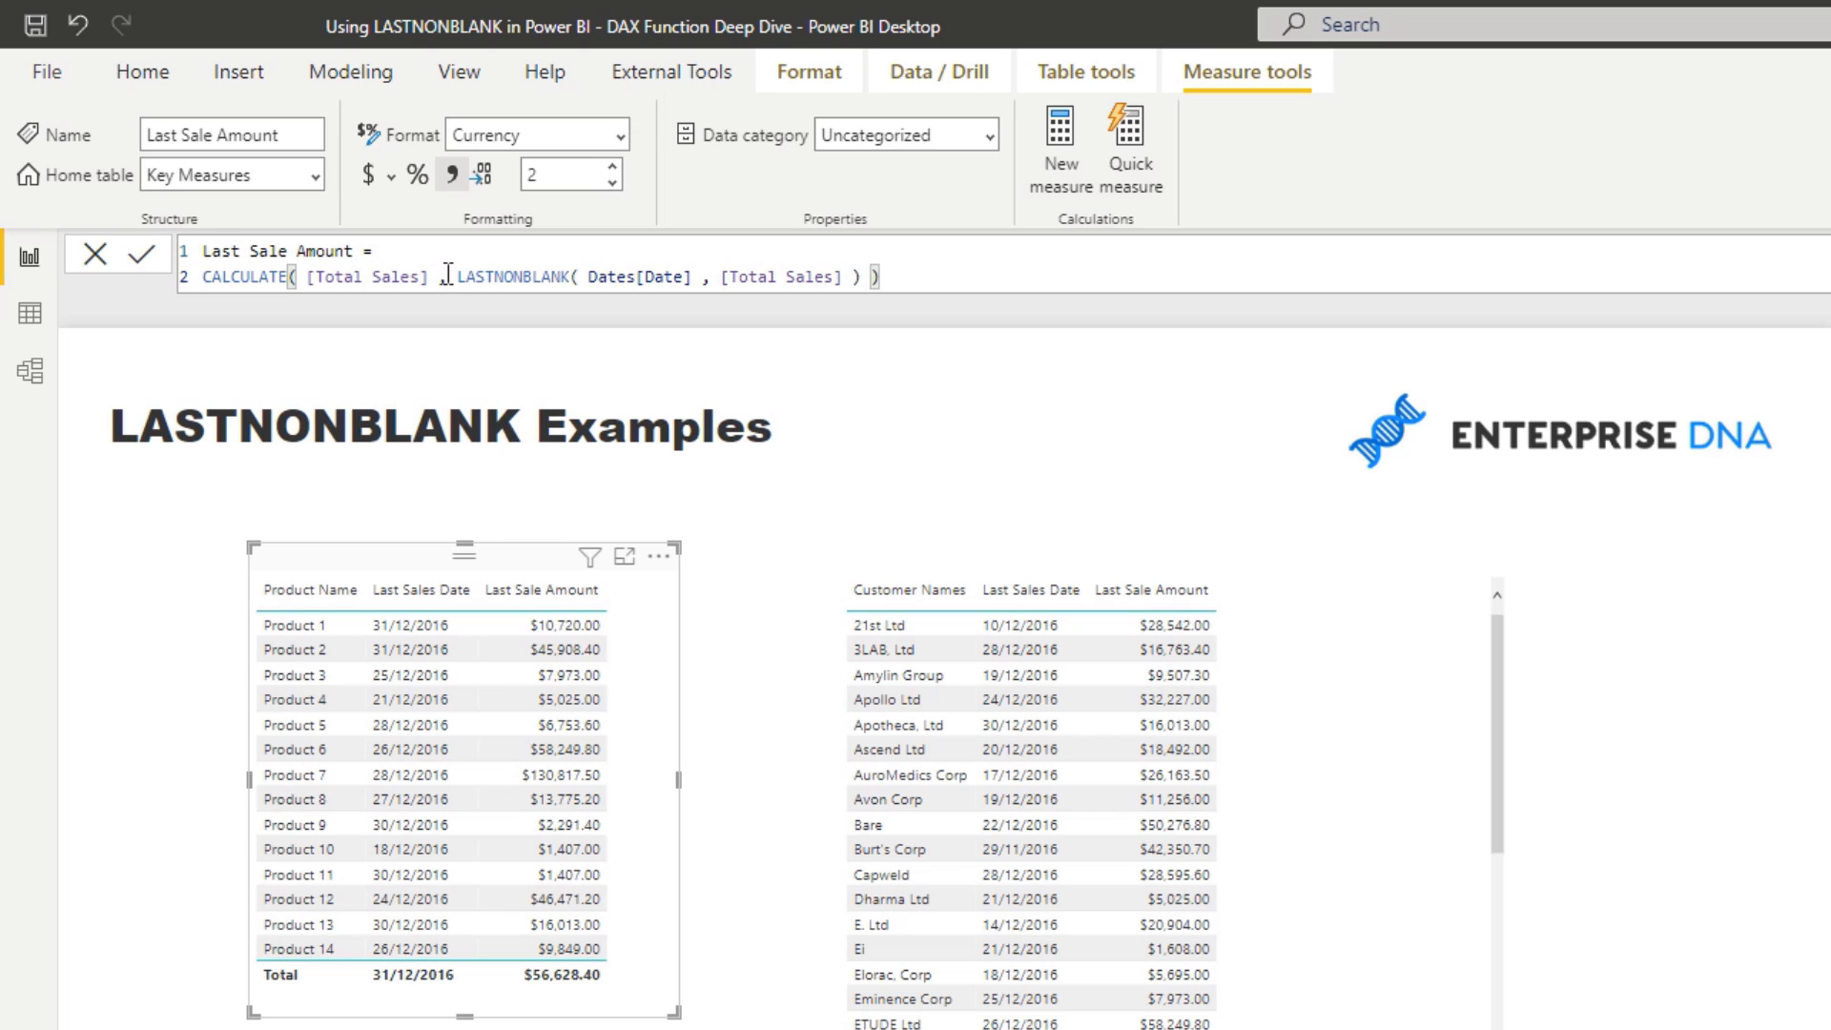
{"action": "left_click_drag", "start_coordinate": [452, 274], "coordinate": [856, 287]}
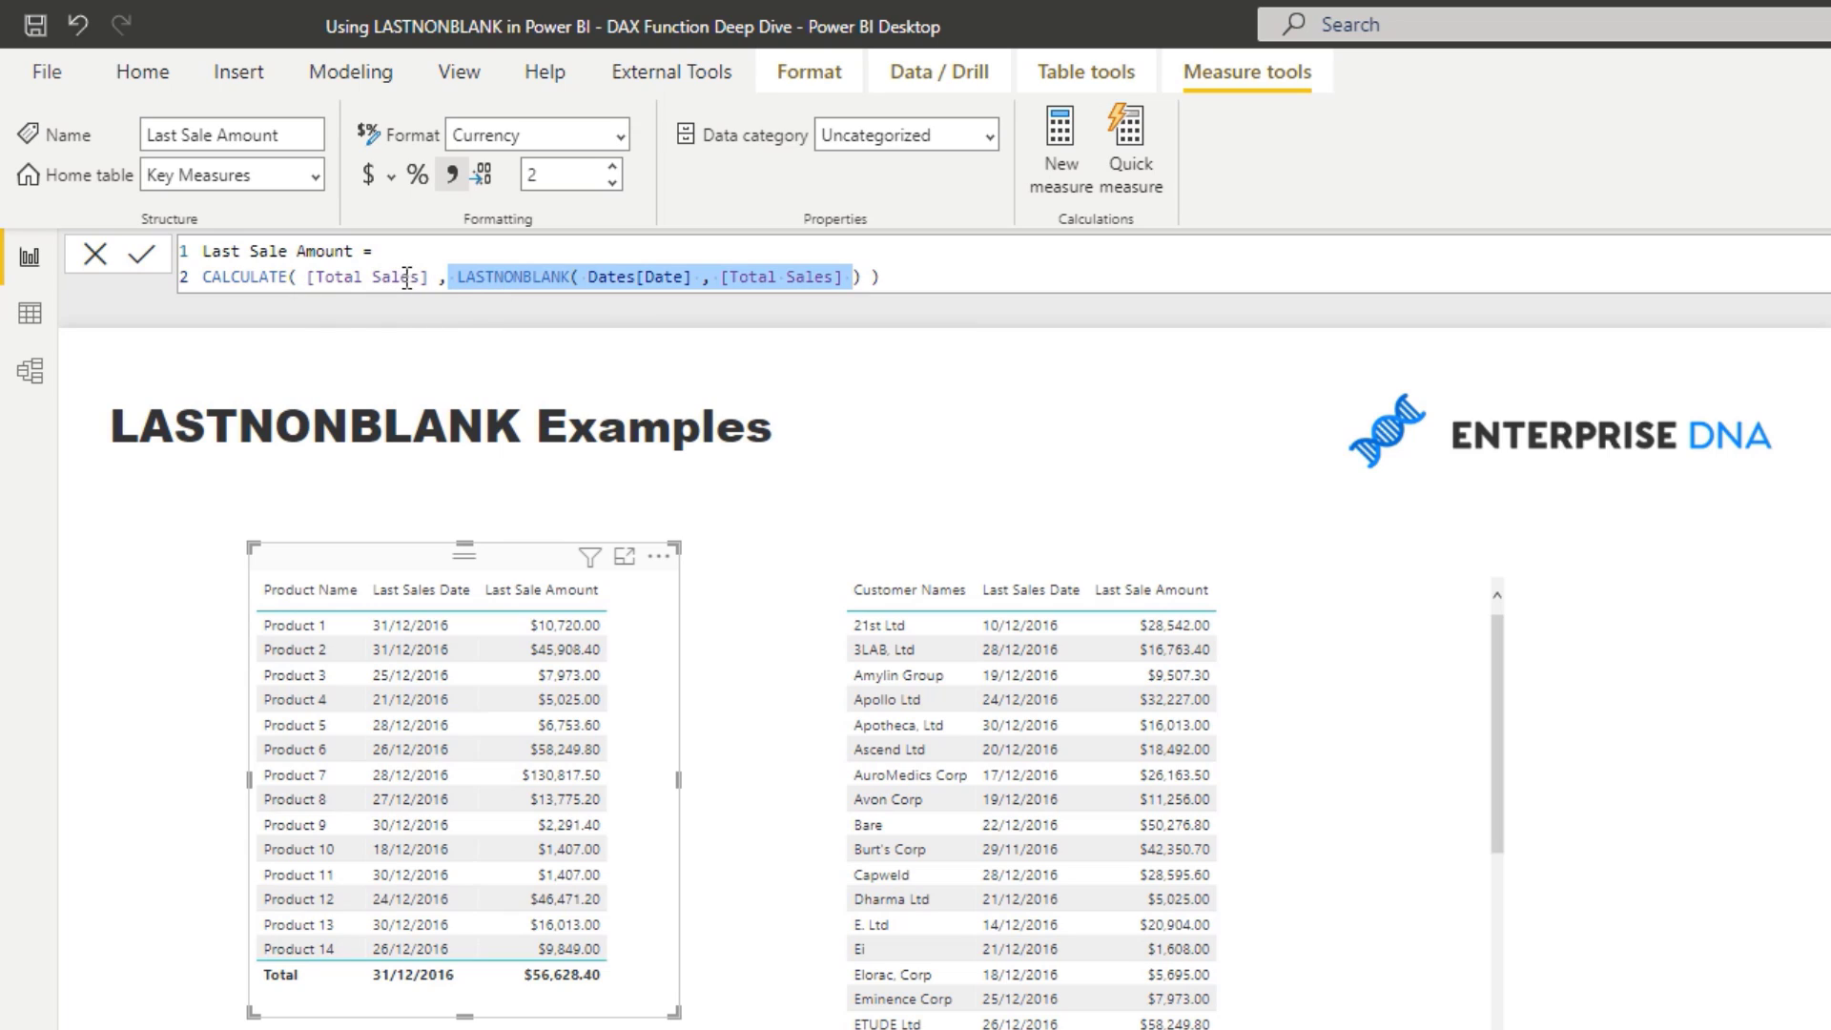
{"action": "left_click_drag", "start_coordinate": [429, 277], "coordinate": [308, 277]}
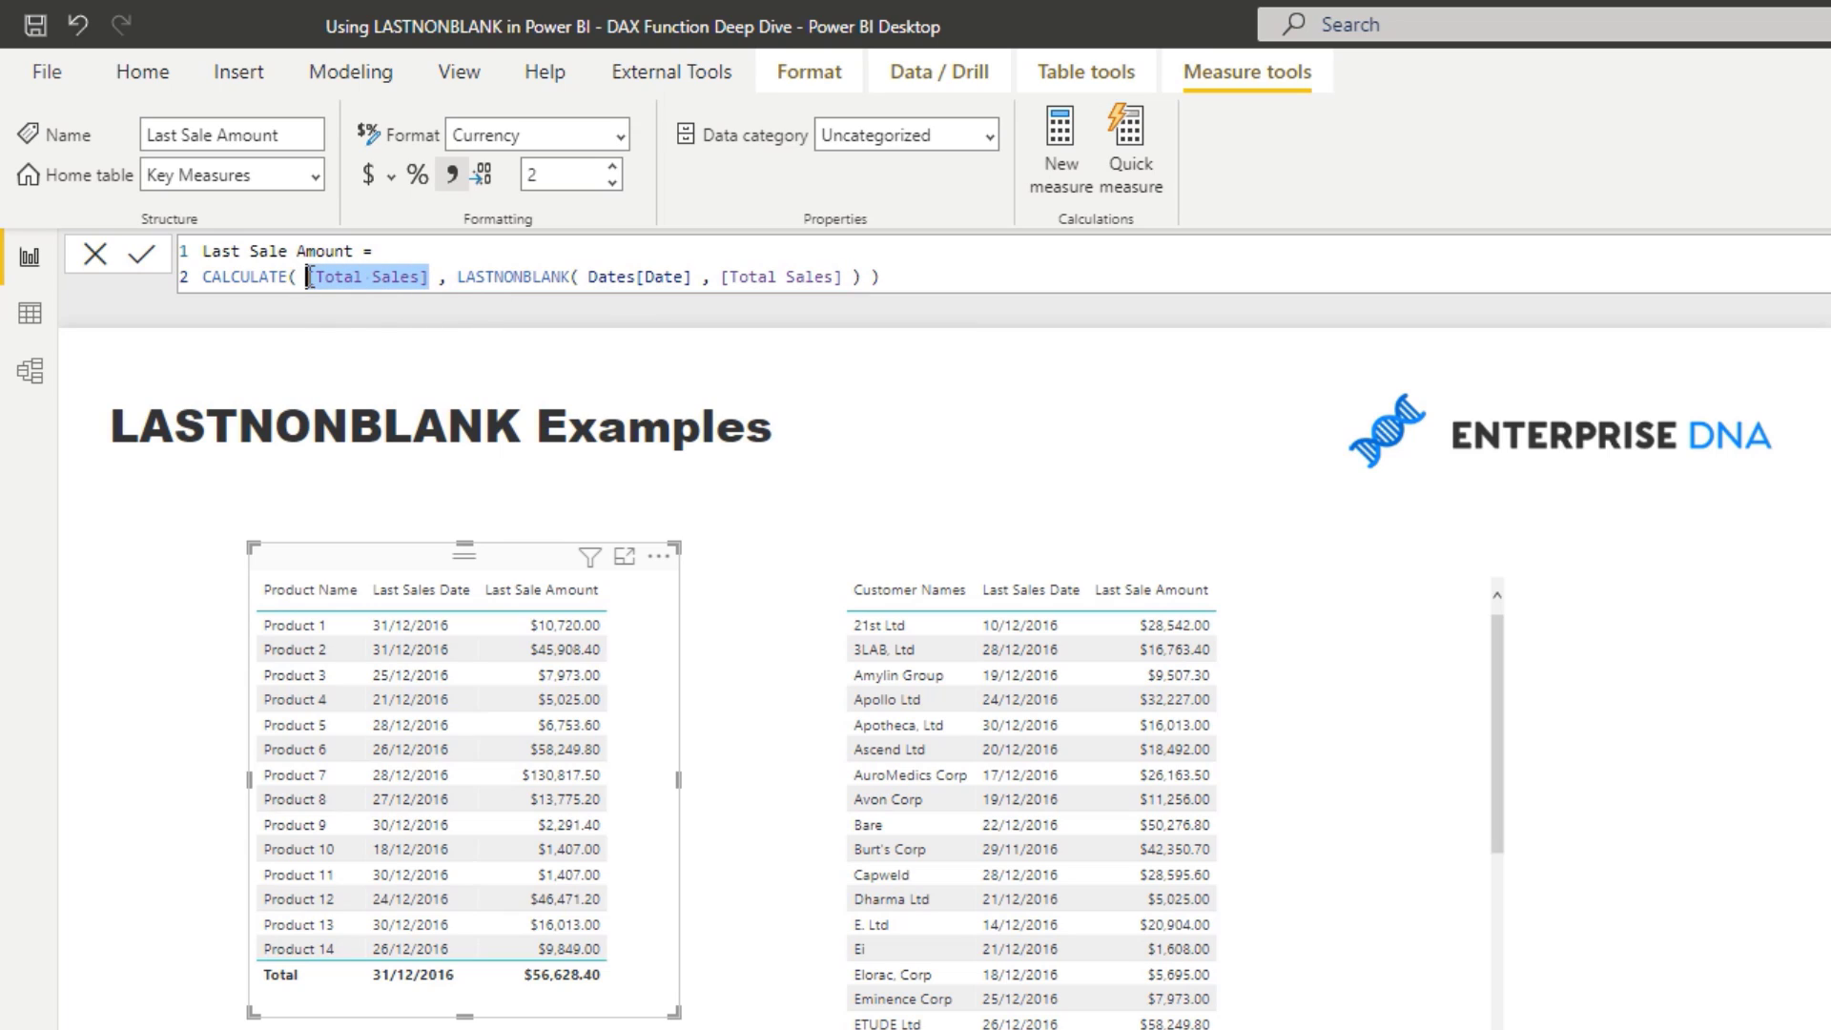
{"action": "left_click", "coordinate": [455, 275]}
{"action": "left_click_drag", "start_coordinate": [454, 275], "coordinate": [844, 277]}
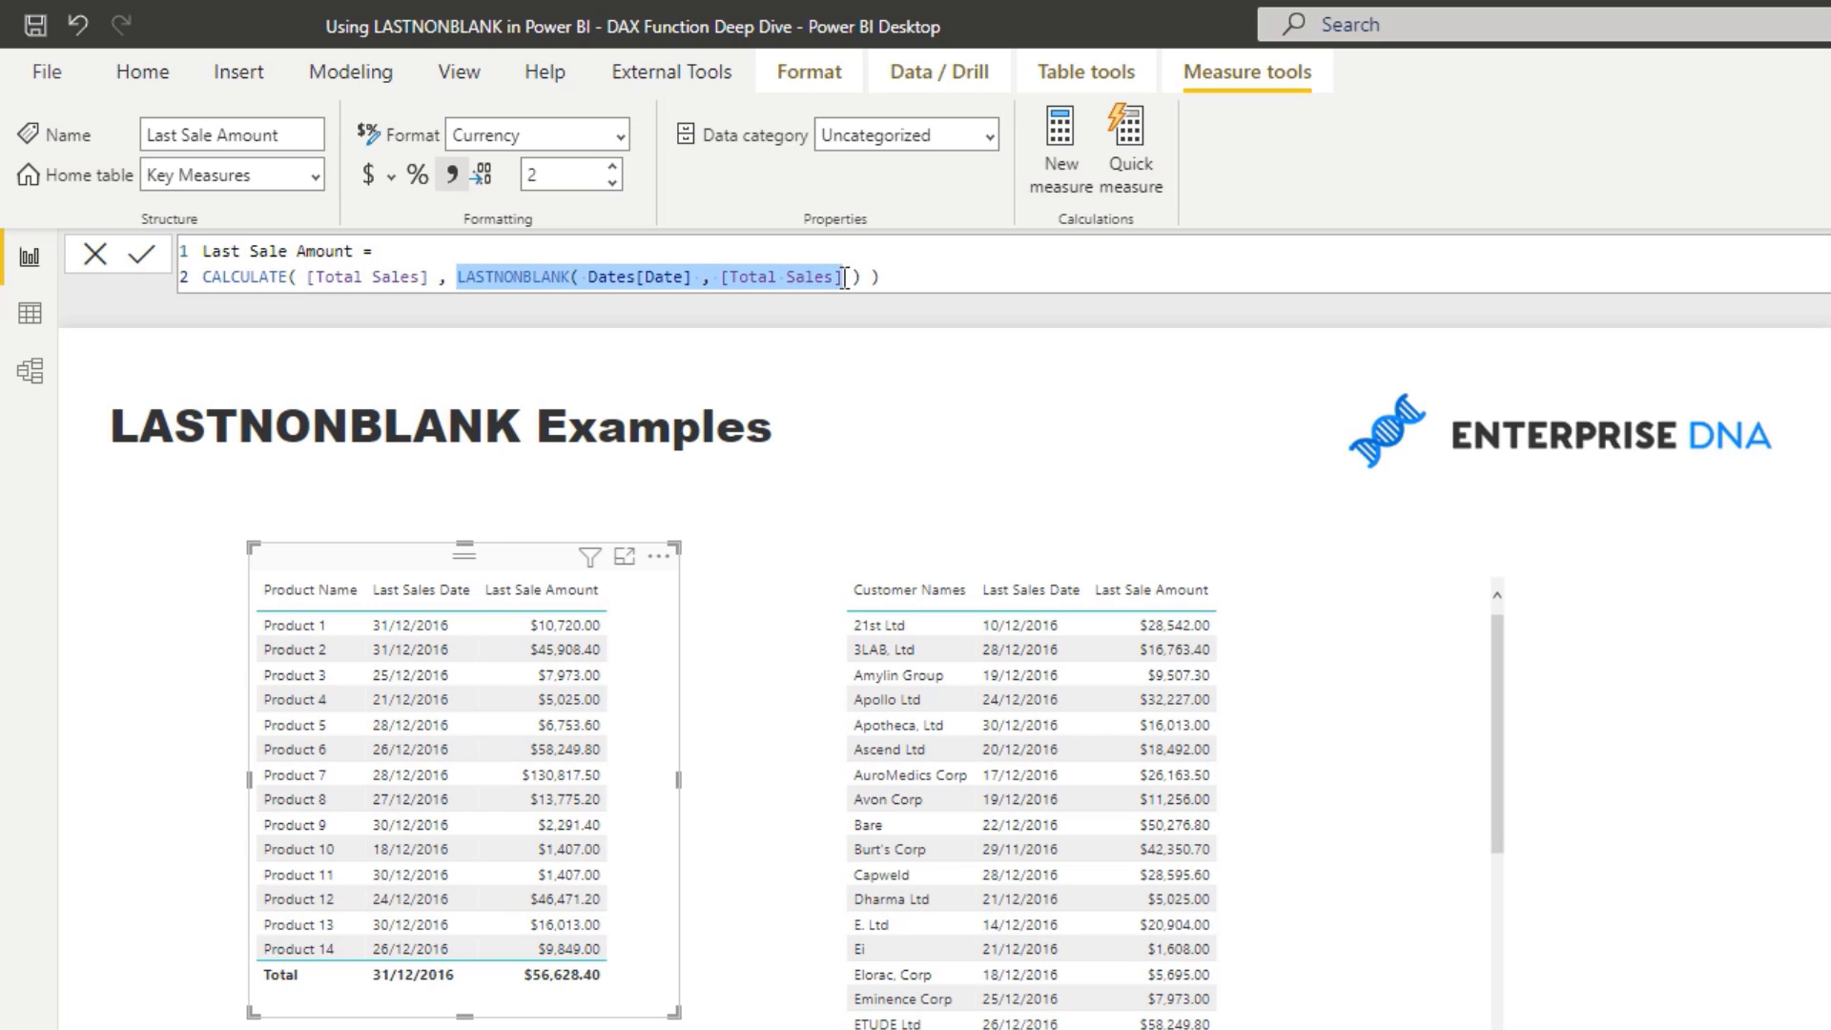
{"action": "left_click", "coordinate": [906, 280]}
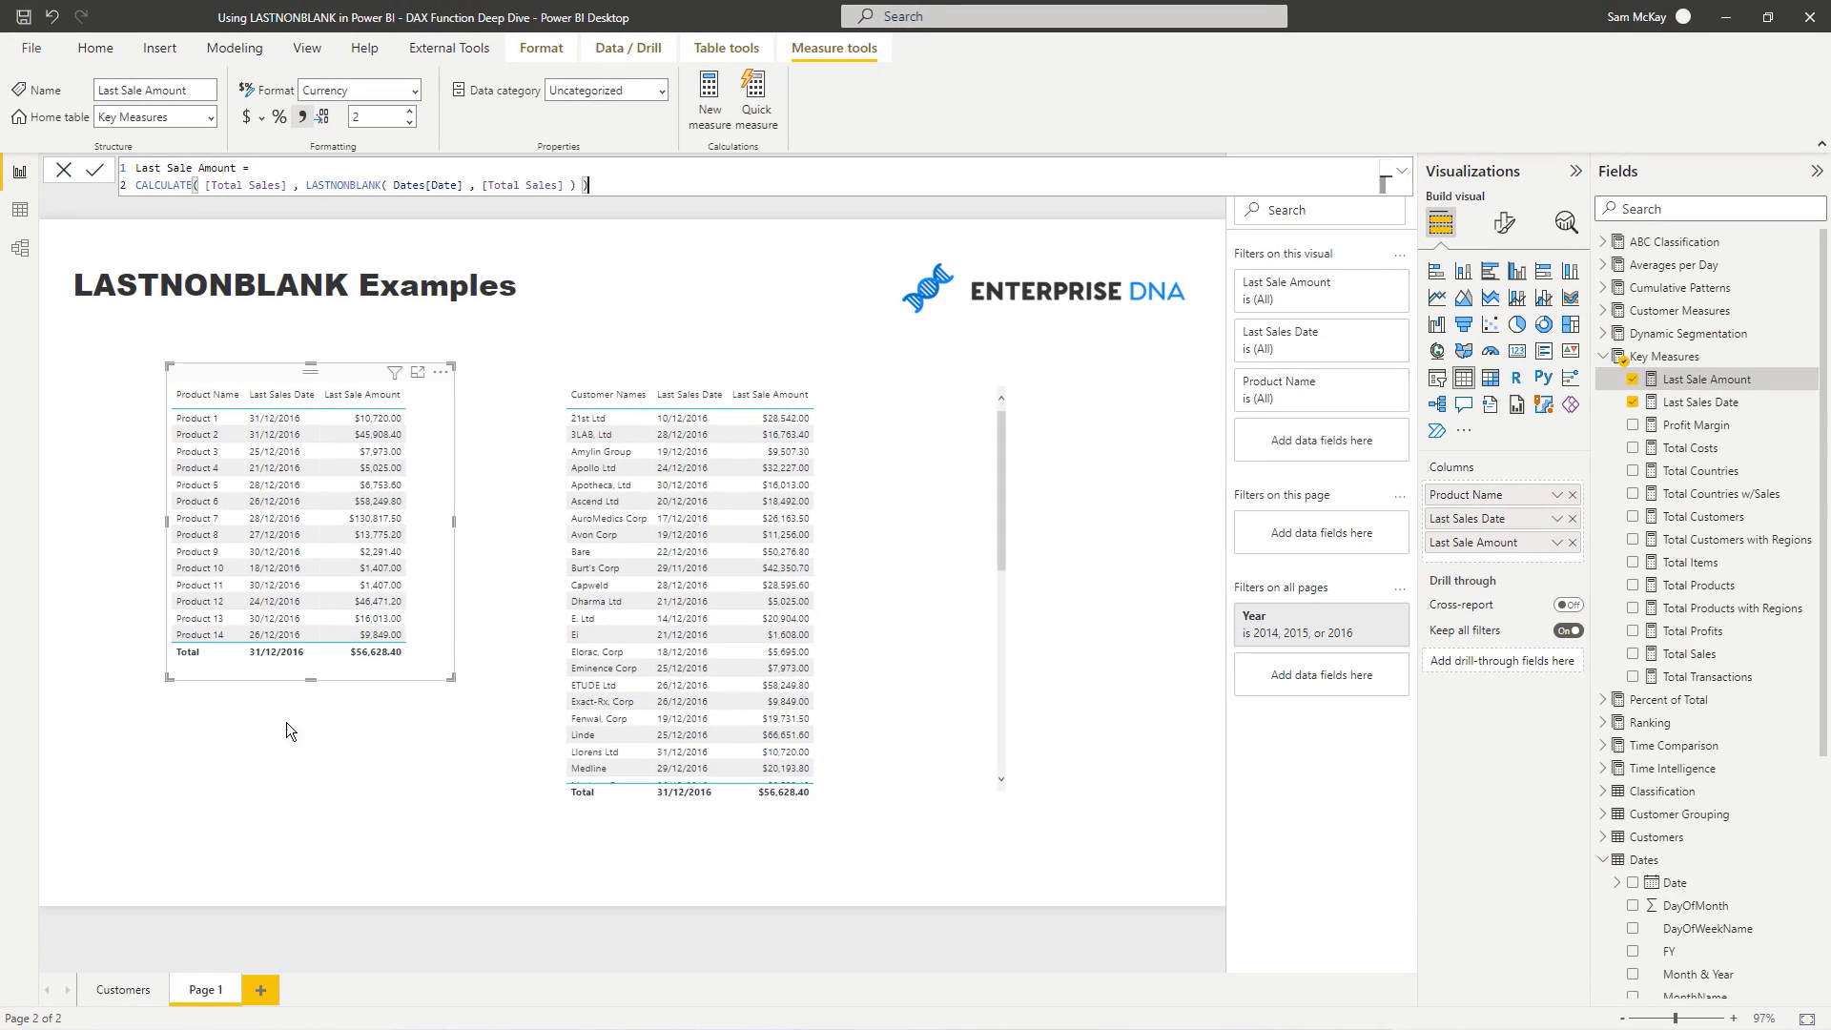
Switch to the Customers page showing the Customer Performance Insights dashboard.
{"action": "left_click", "coordinate": [124, 990]}
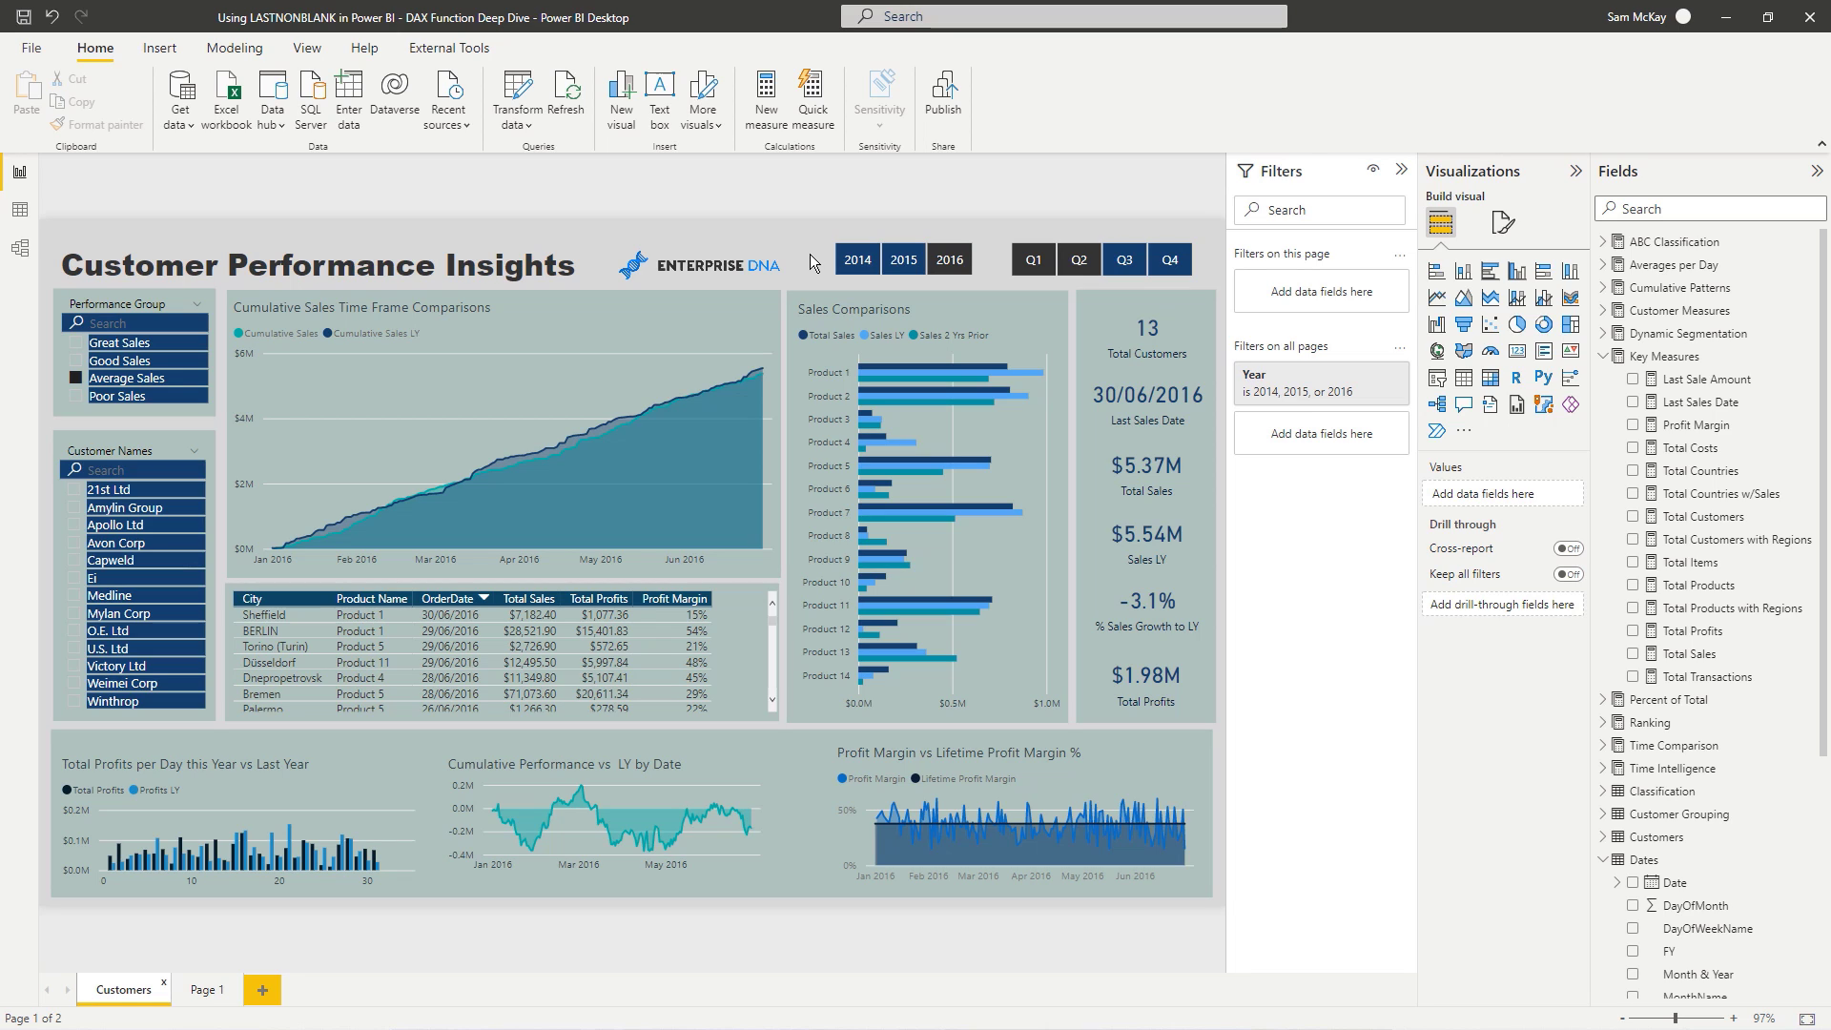
Return to Page 1, the LASTNONBLANK Examples page.
{"action": "left_click", "coordinate": [207, 989]}
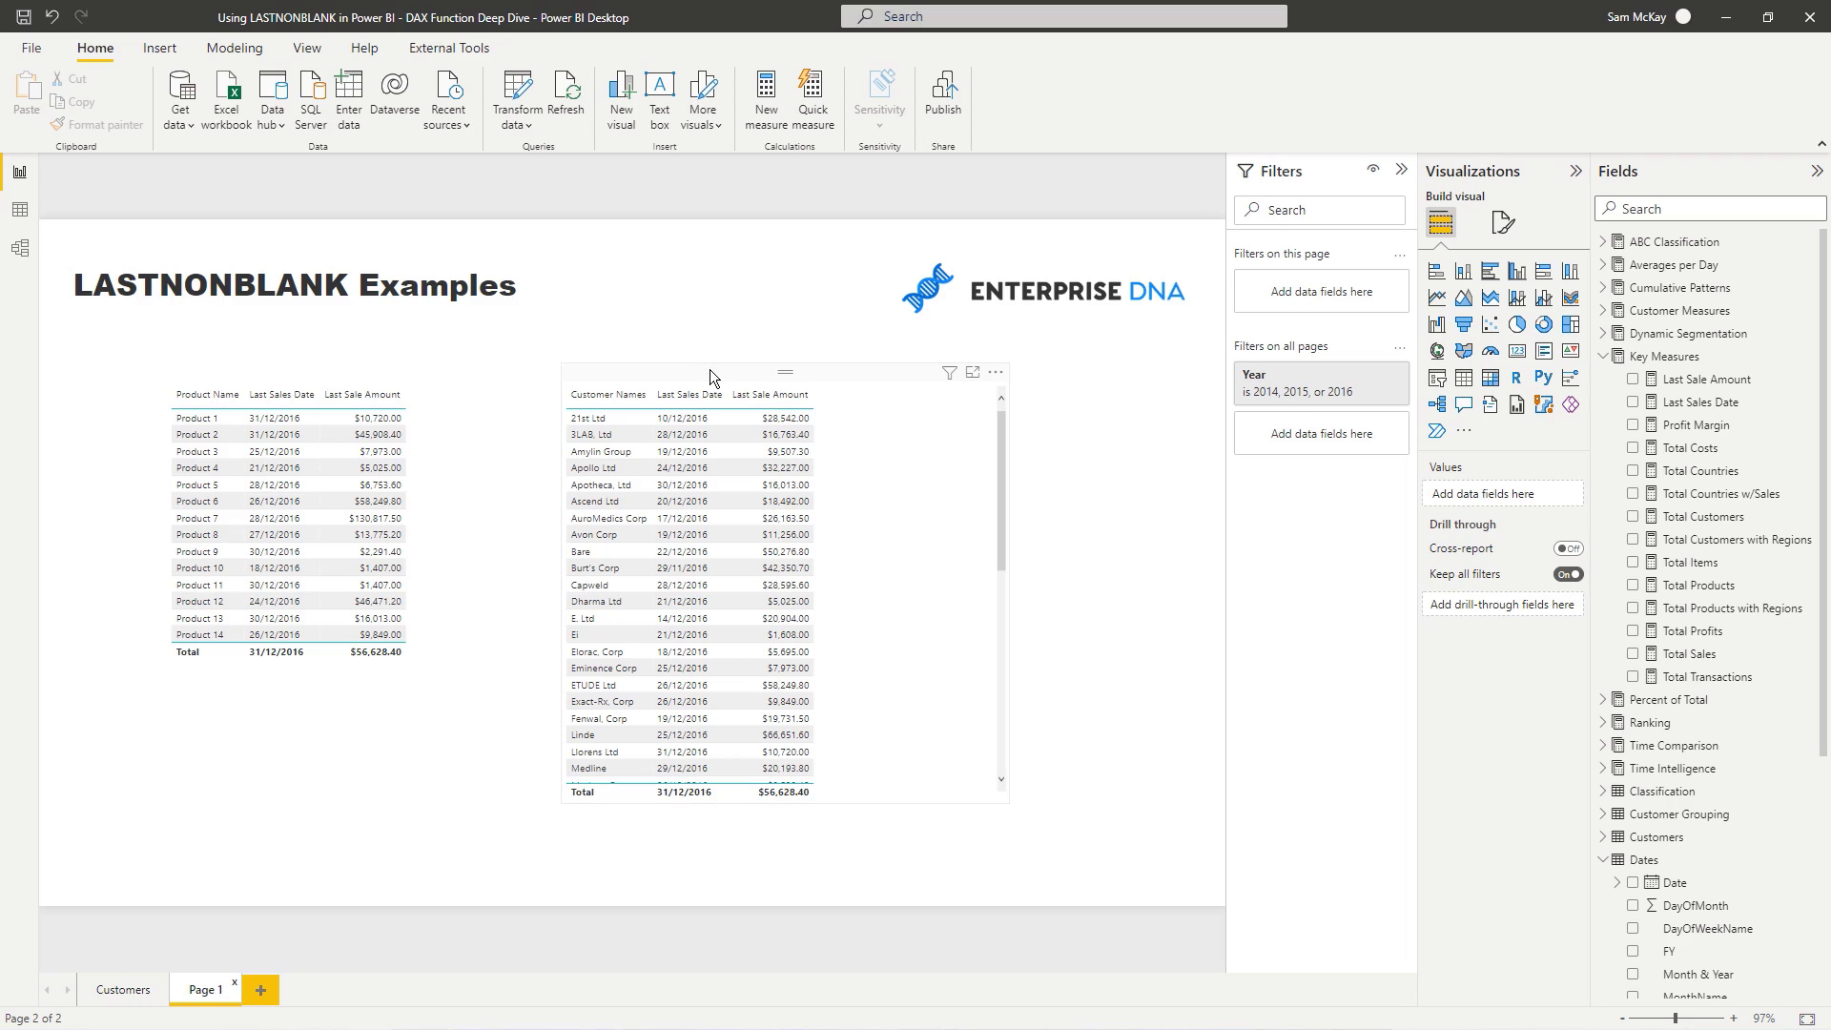